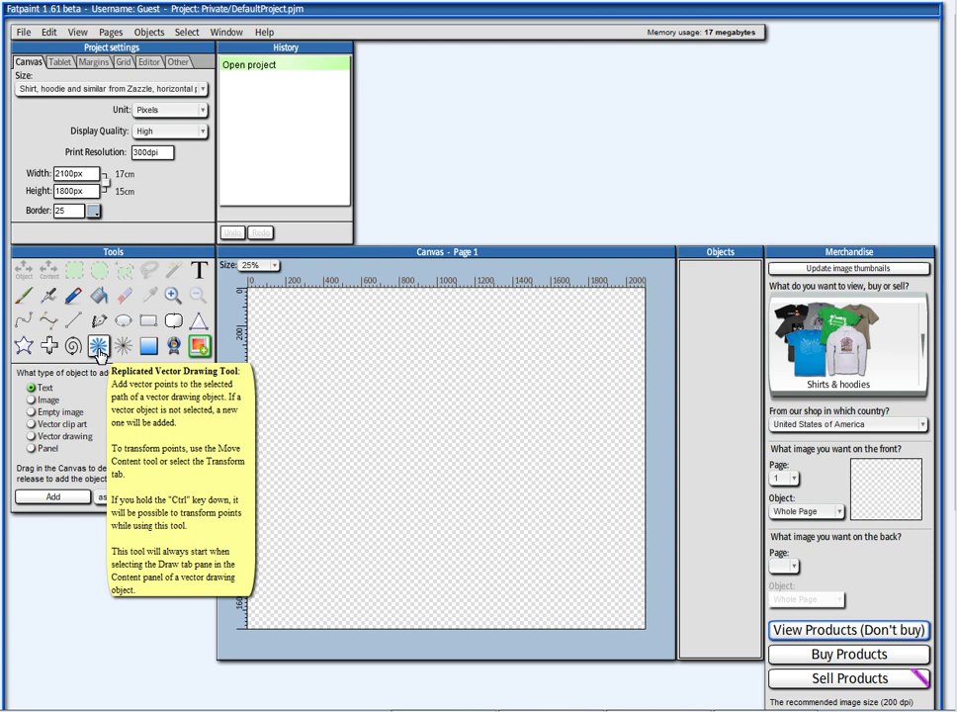
Draw a replicated stroke around the canvas centre and extend its end into wide rounded blue petals.
{"action": "left_click", "coordinate": [99, 348]}
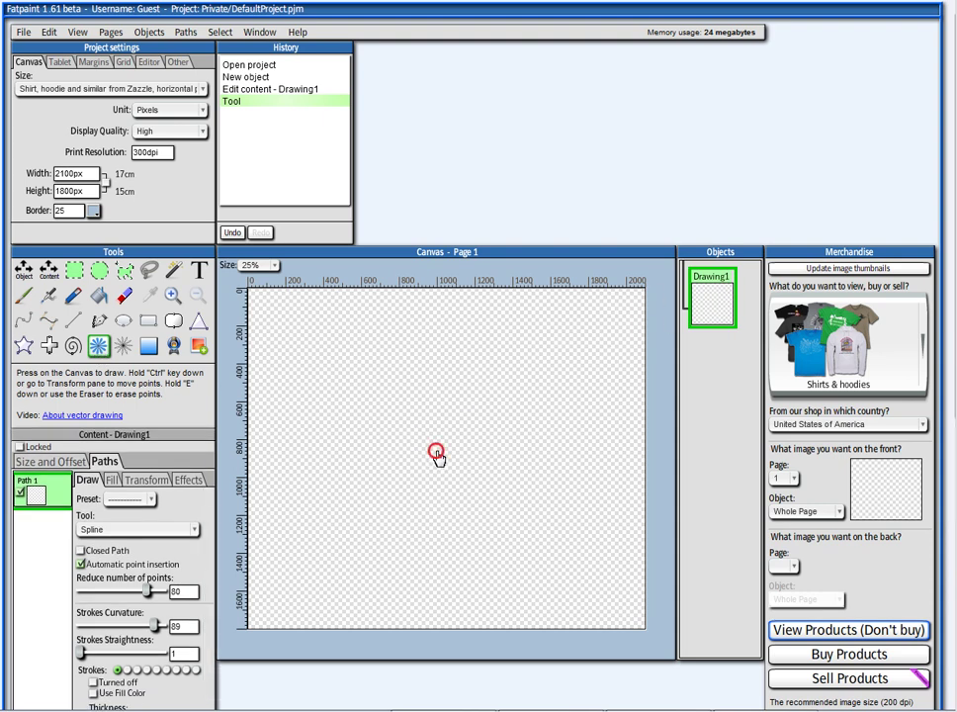
{"action": "mouse_move", "coordinate": [436, 452]}
{"action": "left_mouse_down"}
{"action": "mouse_move", "coordinate": [454, 530]}
{"action": "mouse_move", "coordinate": [485, 568]}
{"action": "left_mouse_up"}
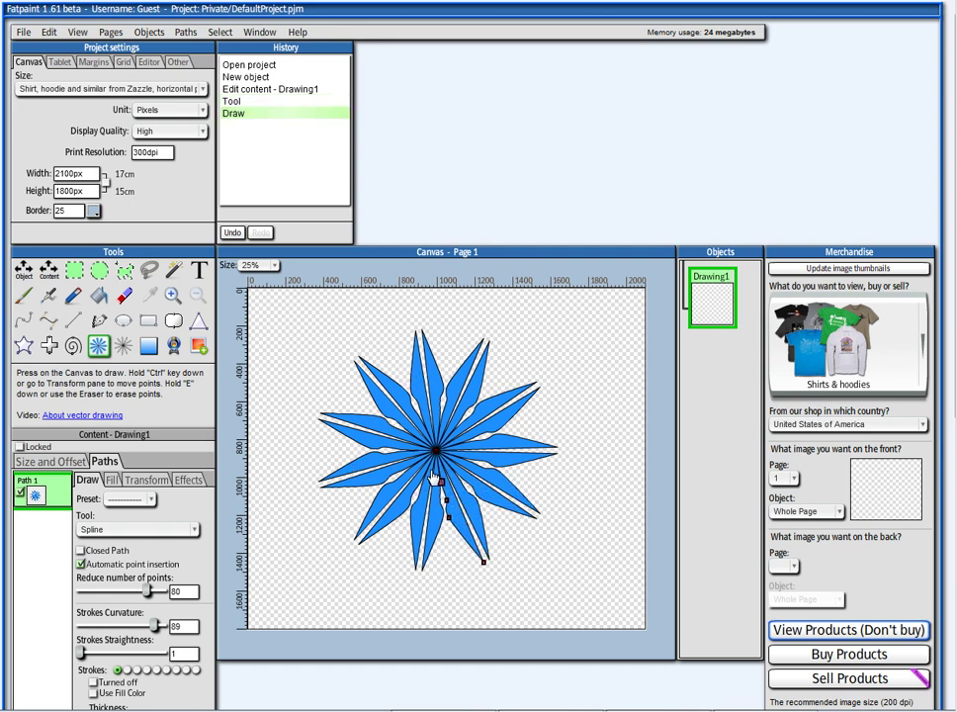
{"action": "scroll", "coordinate": [415, 450], "scroll_direction": "down", "scroll_amount": 3}
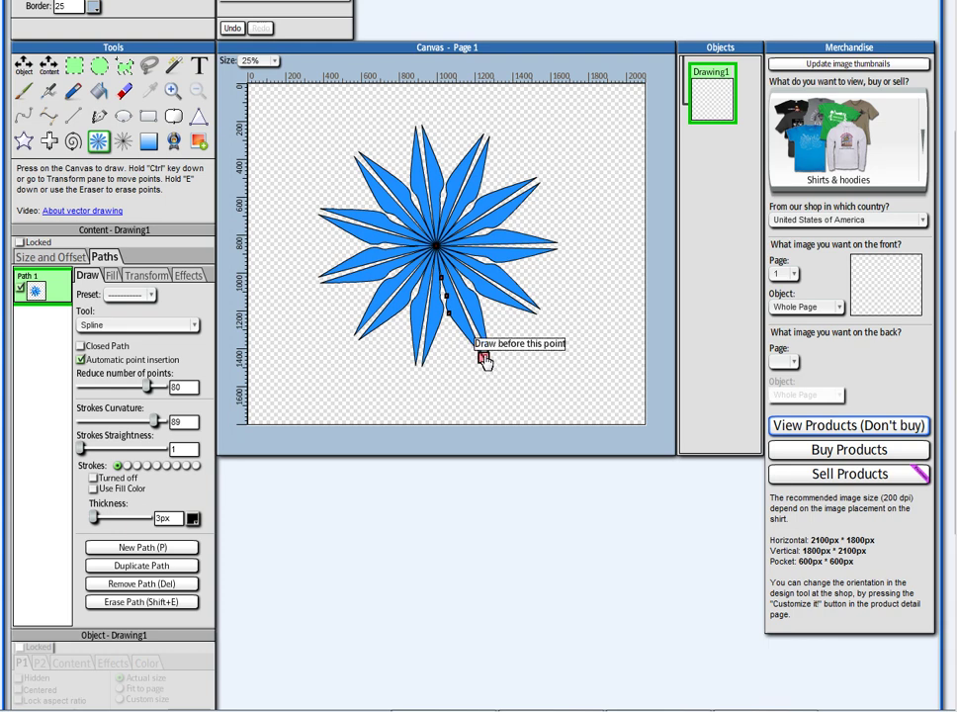
{"action": "mouse_move", "coordinate": [484, 358]}
{"action": "left_mouse_down"}
{"action": "mouse_move", "coordinate": [466, 384]}
{"action": "mouse_move", "coordinate": [475, 389]}
{"action": "mouse_move", "coordinate": [457, 319]}
{"action": "left_mouse_up"}
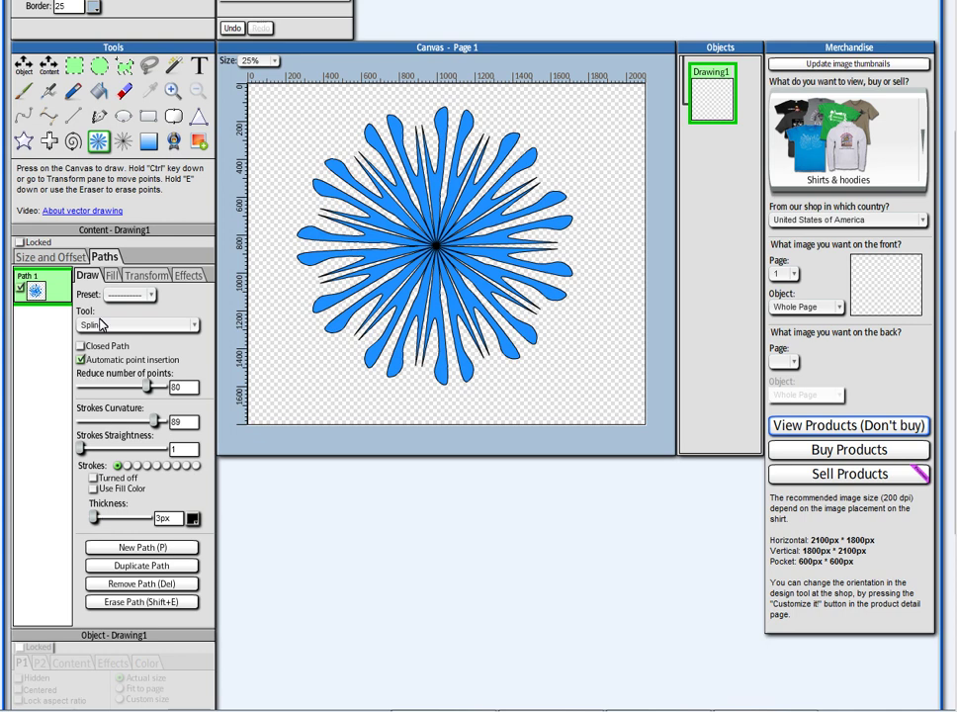
Try a rotated white-to-blue radial gradient on the flower, then return it to flat solid blue.
{"action": "left_click", "coordinate": [111, 278]}
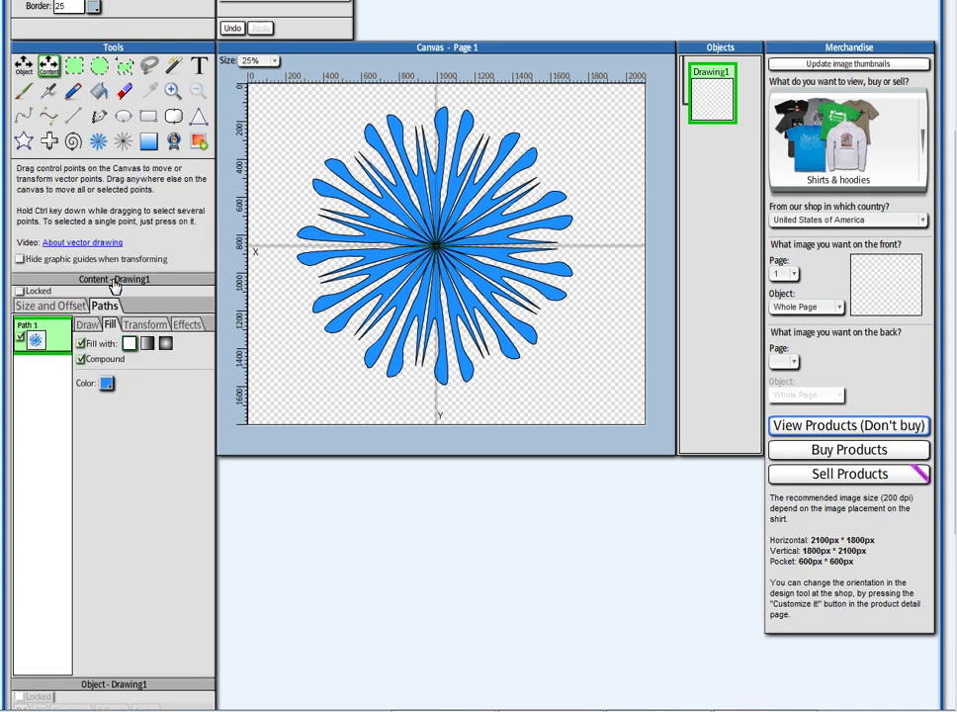
{"action": "left_click", "coordinate": [165, 345]}
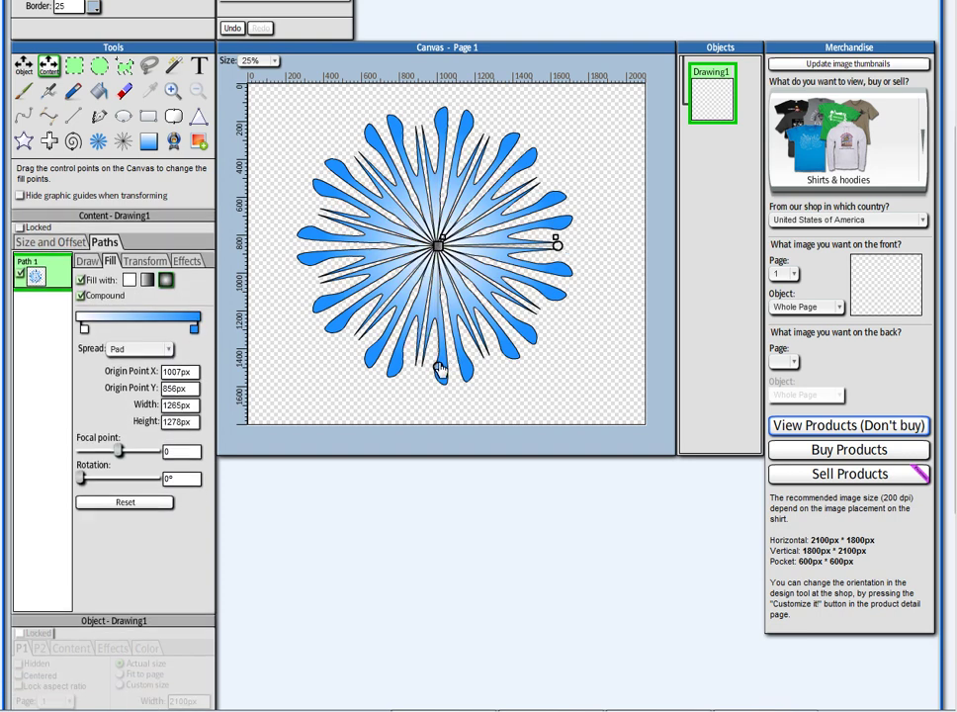
{"action": "mouse_move", "coordinate": [438, 367]}
{"action": "left_mouse_down"}
{"action": "mouse_move", "coordinate": [504, 332]}
{"action": "mouse_move", "coordinate": [561, 328]}
{"action": "mouse_move", "coordinate": [442, 281]}
{"action": "mouse_move", "coordinate": [451, 295]}
{"action": "mouse_move", "coordinate": [438, 350]}
{"action": "left_mouse_up"}
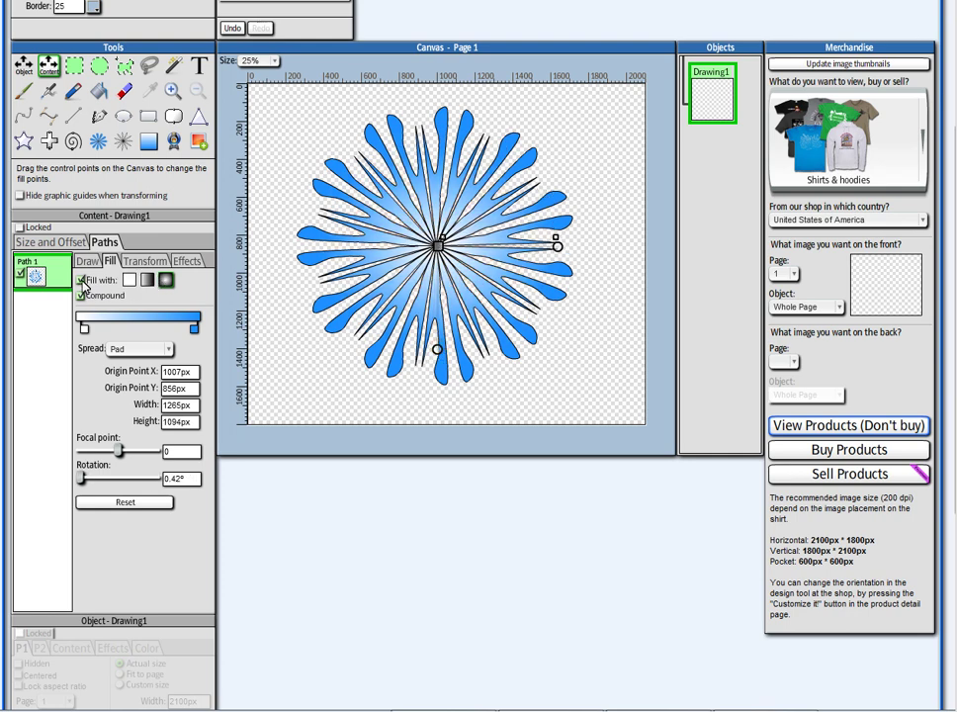
{"action": "left_click", "coordinate": [82, 280]}
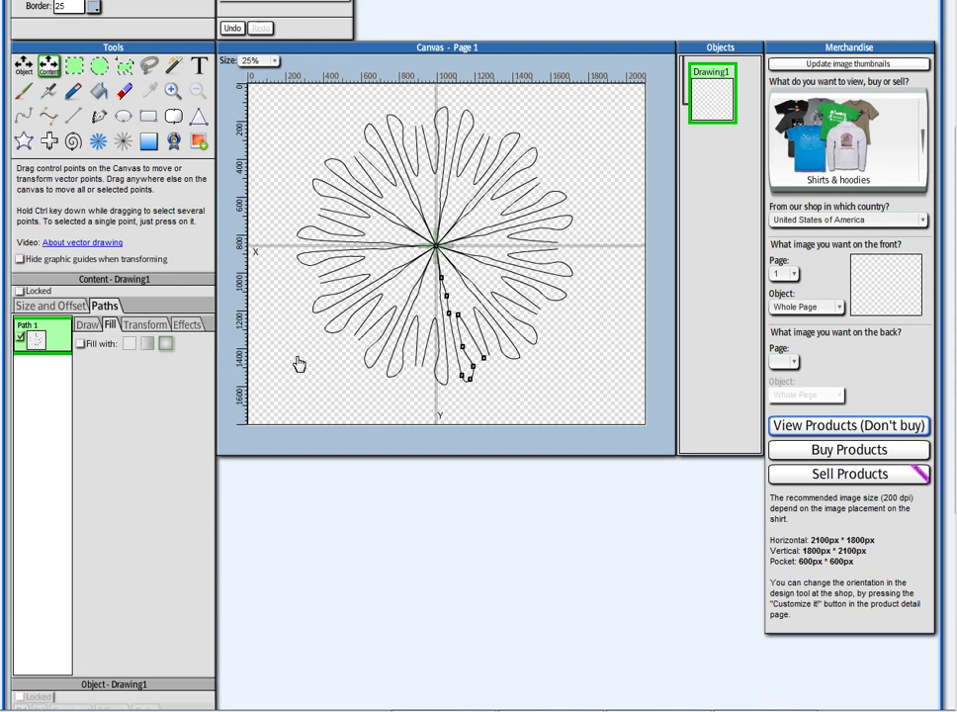
{"action": "left_click", "coordinate": [82, 344]}
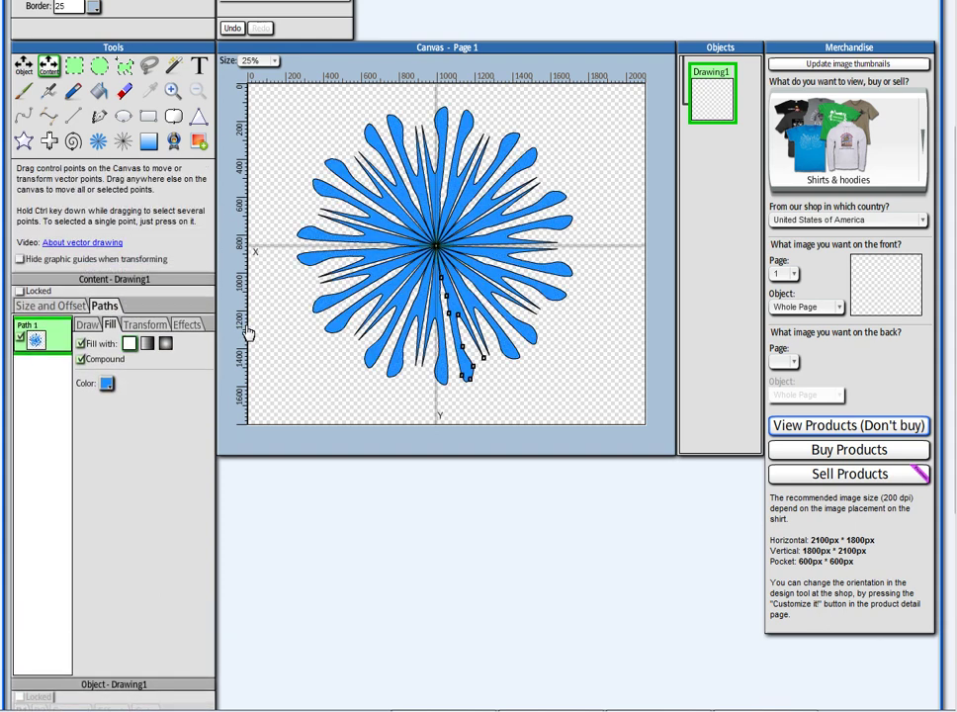
Reshape the petals by moving one path point, then uncheck Inner Coordinate System to leave one blade.
{"action": "left_click", "coordinate": [144, 325]}
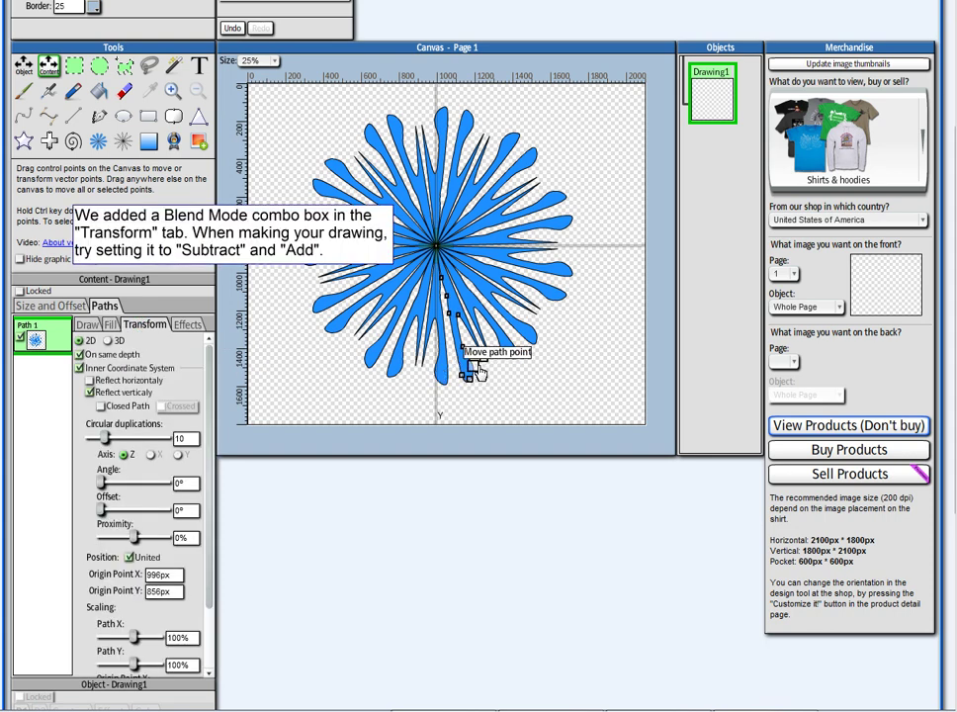
{"action": "mouse_move", "coordinate": [485, 364]}
{"action": "left_mouse_down"}
{"action": "mouse_move", "coordinate": [510, 346]}
{"action": "mouse_move", "coordinate": [525, 280]}
{"action": "mouse_move", "coordinate": [544, 296]}
{"action": "mouse_move", "coordinate": [574, 293]}
{"action": "mouse_move", "coordinate": [574, 326]}
{"action": "mouse_move", "coordinate": [492, 335]}
{"action": "left_mouse_up"}
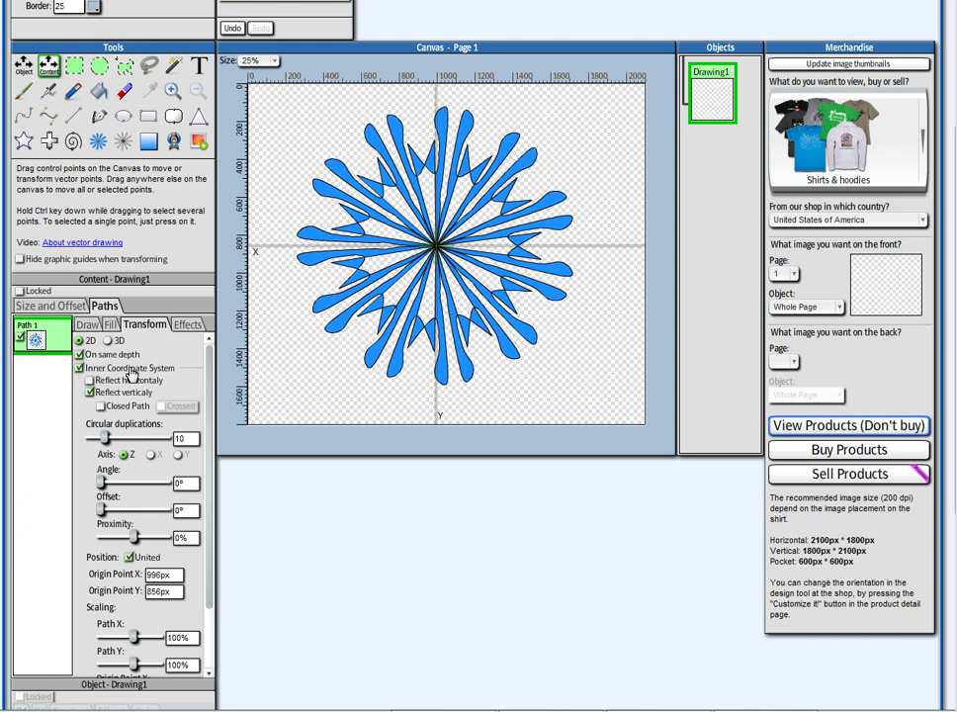
{"action": "left_click", "coordinate": [81, 369]}
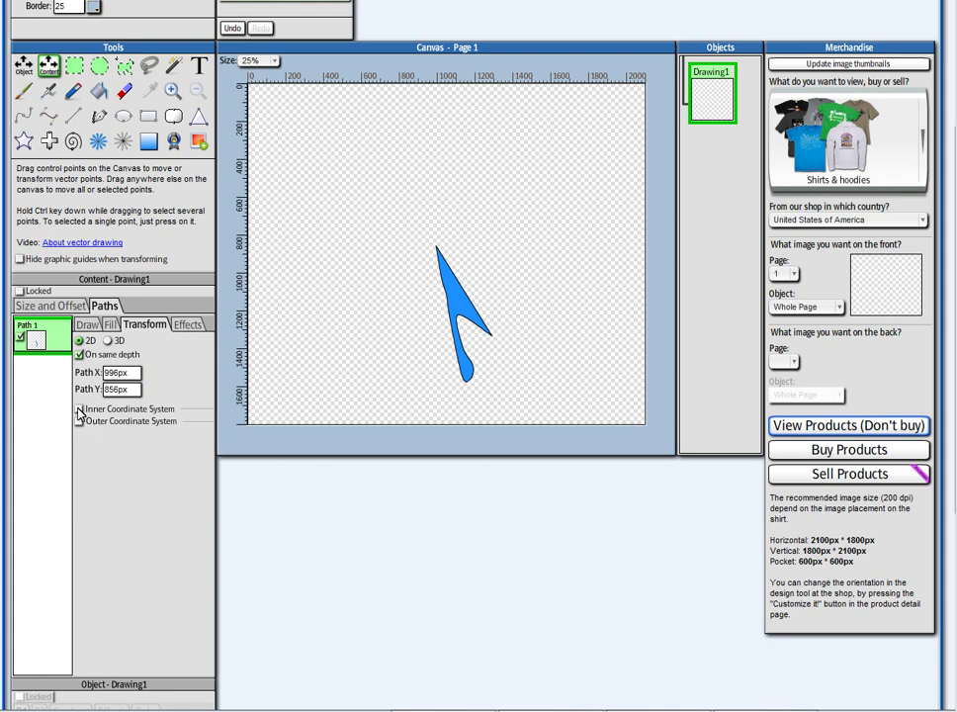
Re-enable Inner Coordinate System, drop vertical reflection, and reshape the blade into a triangular spike with 0 duplications.
{"action": "left_click", "coordinate": [79, 409]}
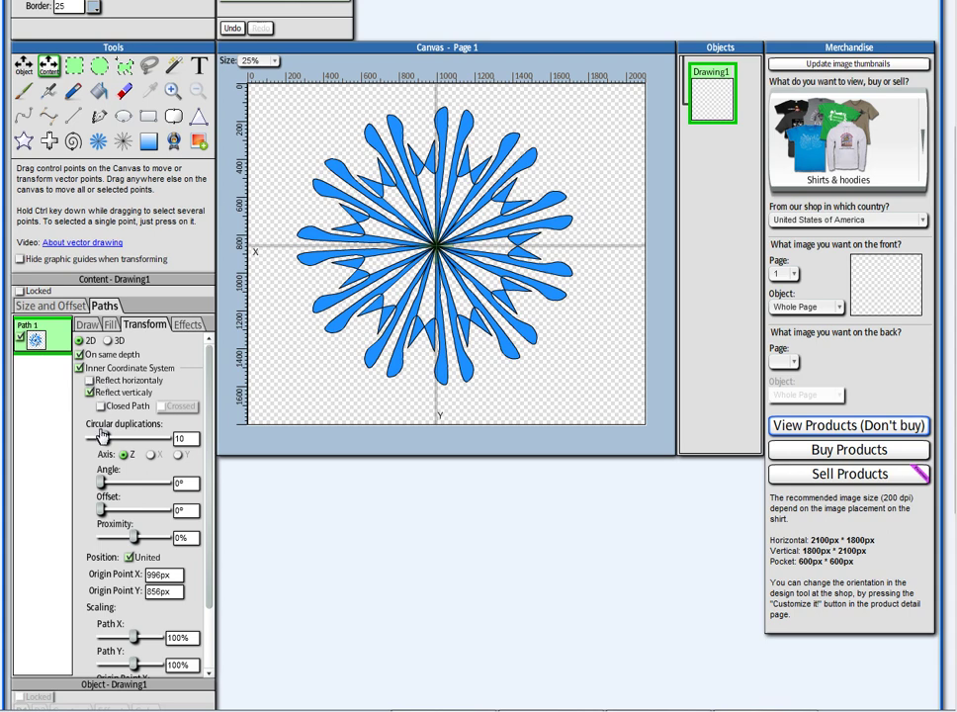
{"action": "left_click_drag", "start_coordinate": [104, 442], "coordinate": [85, 439]}
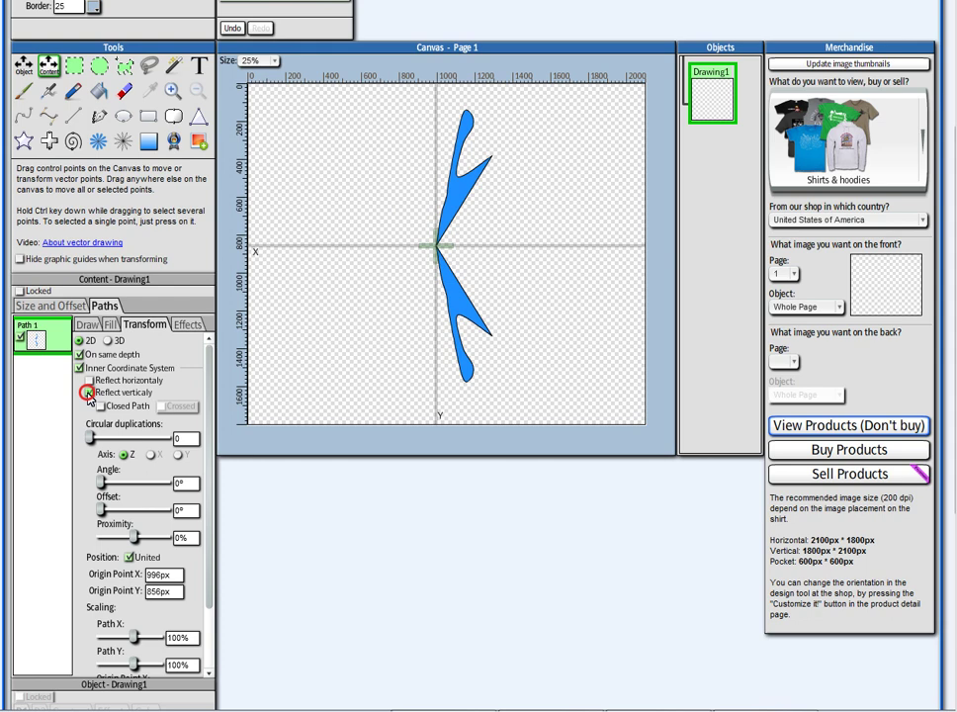
{"action": "left_click", "coordinate": [90, 393]}
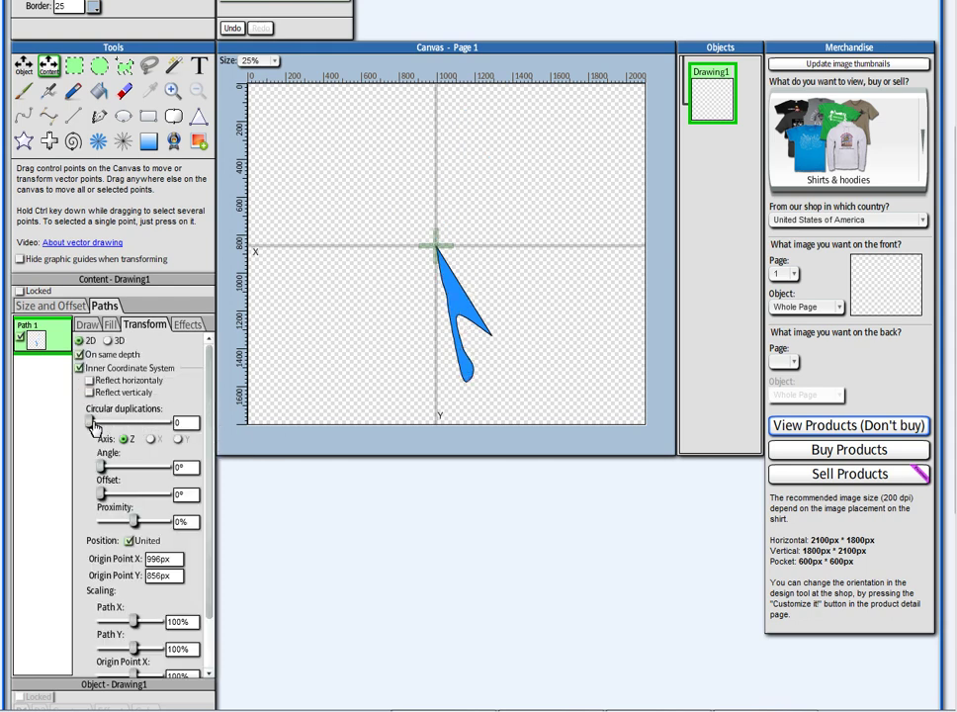
{"action": "mouse_move", "coordinate": [89, 425]}
{"action": "left_mouse_down"}
{"action": "mouse_move", "coordinate": [168, 424]}
{"action": "mouse_move", "coordinate": [106, 425]}
{"action": "left_mouse_up"}
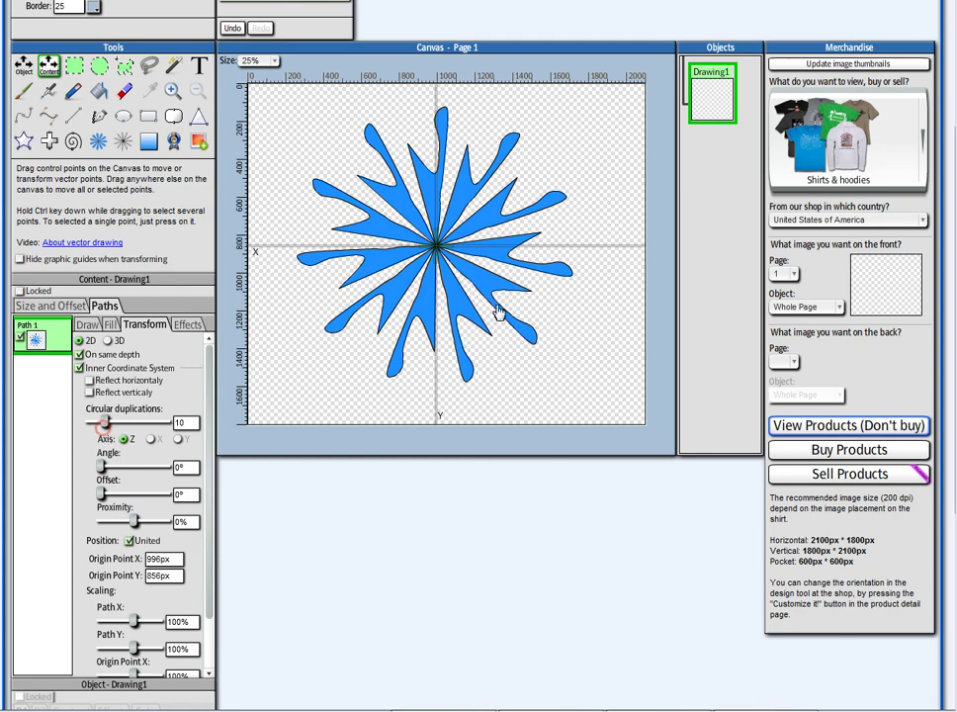
{"action": "mouse_move", "coordinate": [489, 331]}
{"action": "left_mouse_down"}
{"action": "mouse_move", "coordinate": [483, 346]}
{"action": "mouse_move", "coordinate": [440, 368]}
{"action": "mouse_move", "coordinate": [362, 398]}
{"action": "mouse_move", "coordinate": [321, 400]}
{"action": "mouse_move", "coordinate": [294, 363]}
{"action": "mouse_move", "coordinate": [293, 317]}
{"action": "mouse_move", "coordinate": [308, 292]}
{"action": "left_mouse_up"}
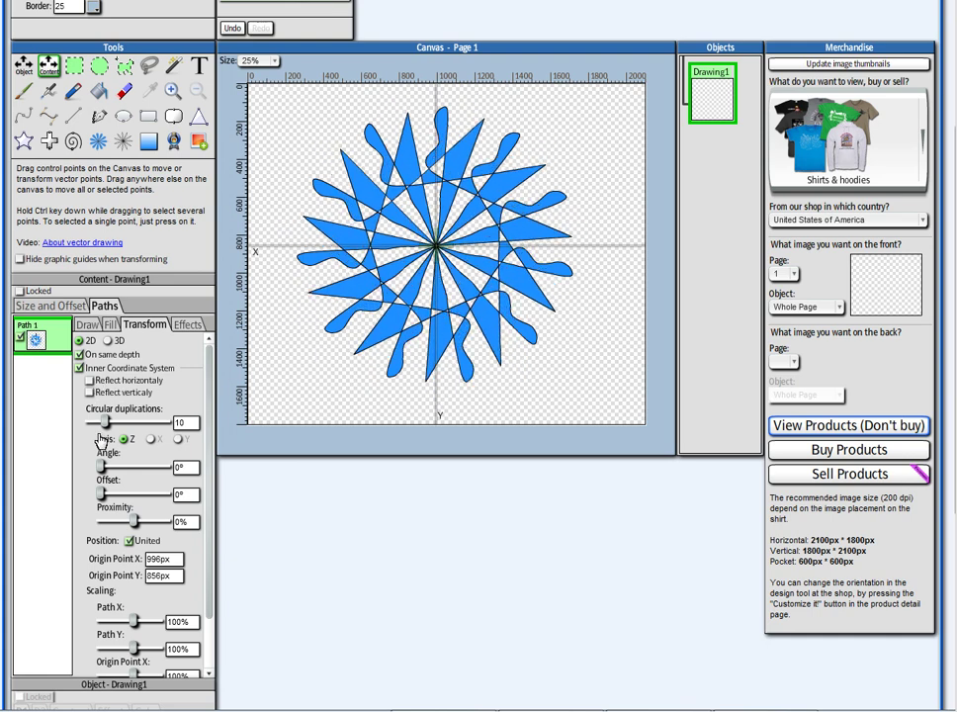
{"action": "left_click_drag", "start_coordinate": [105, 423], "coordinate": [86, 422]}
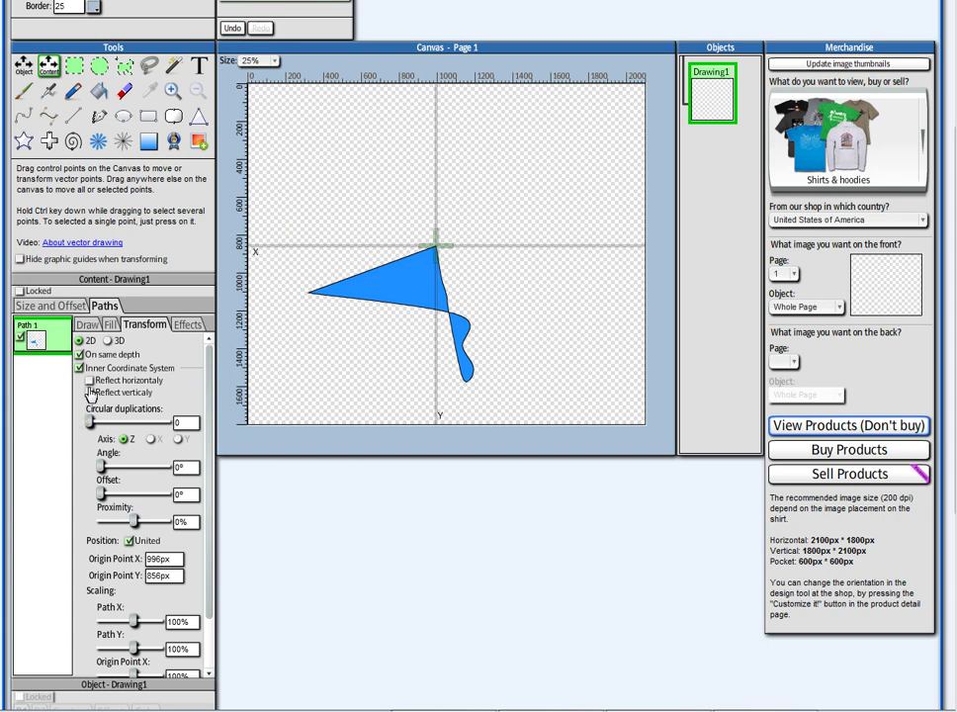
Check Reflect verticaly and Reflect horizontally, and set Circular duplications to 5.
{"action": "left_click", "coordinate": [89, 381]}
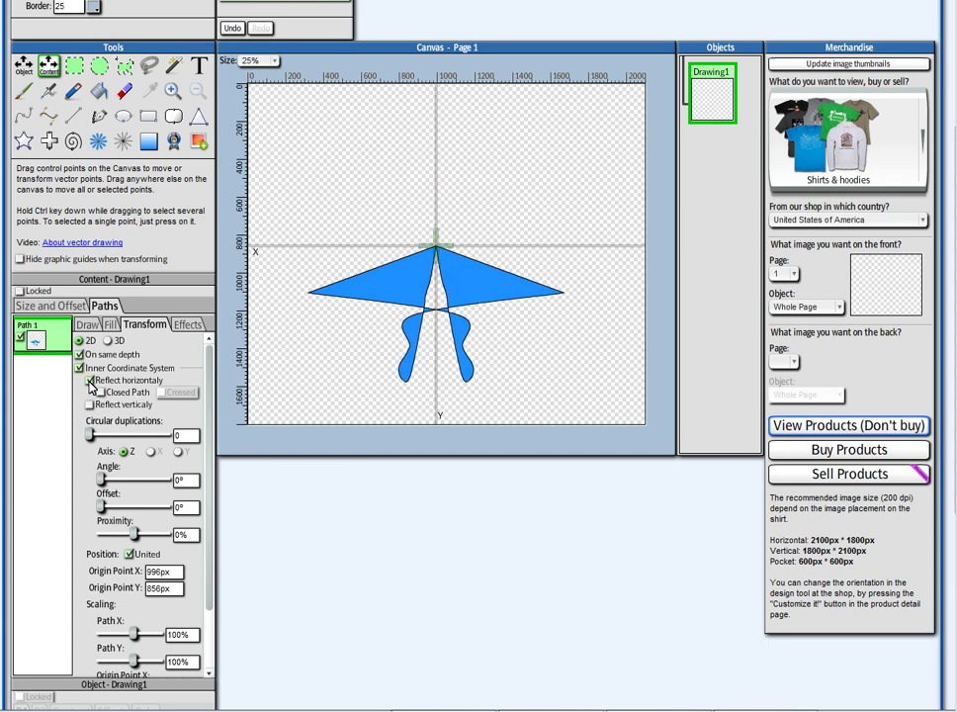
{"action": "left_click", "coordinate": [90, 381]}
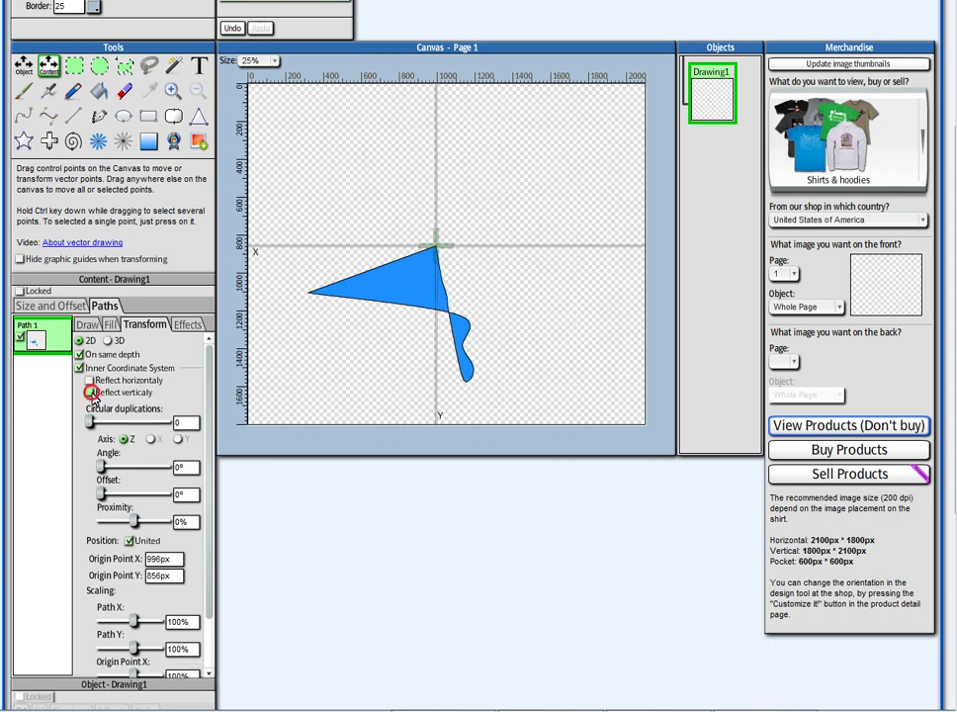
{"action": "left_click", "coordinate": [90, 392]}
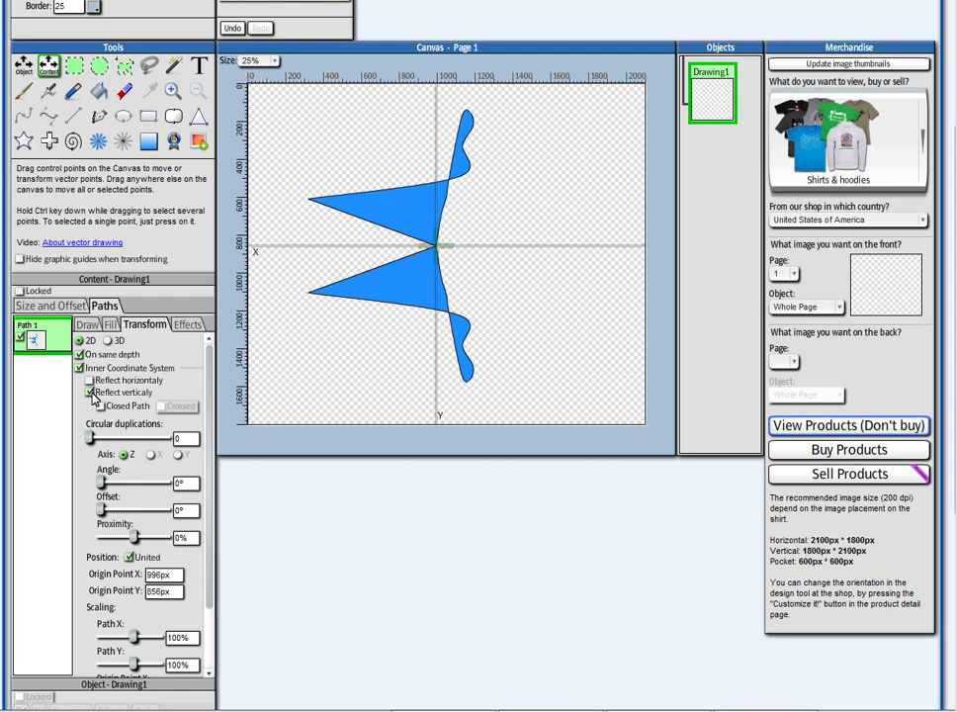
{"action": "left_click", "coordinate": [90, 380]}
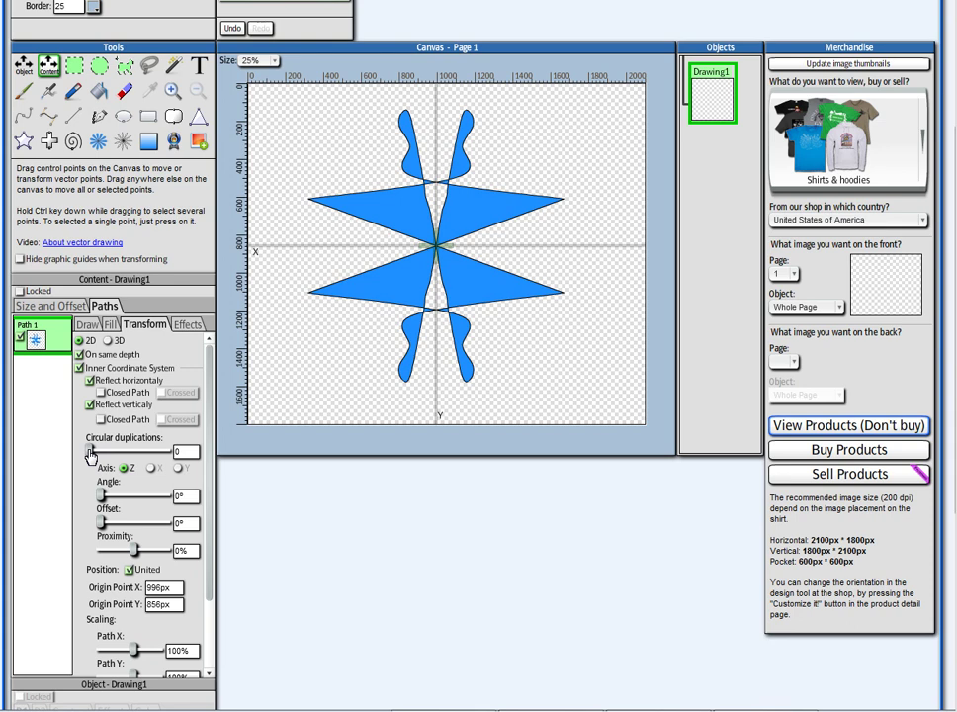
{"action": "left_click_drag", "start_coordinate": [90, 454], "coordinate": [97, 453]}
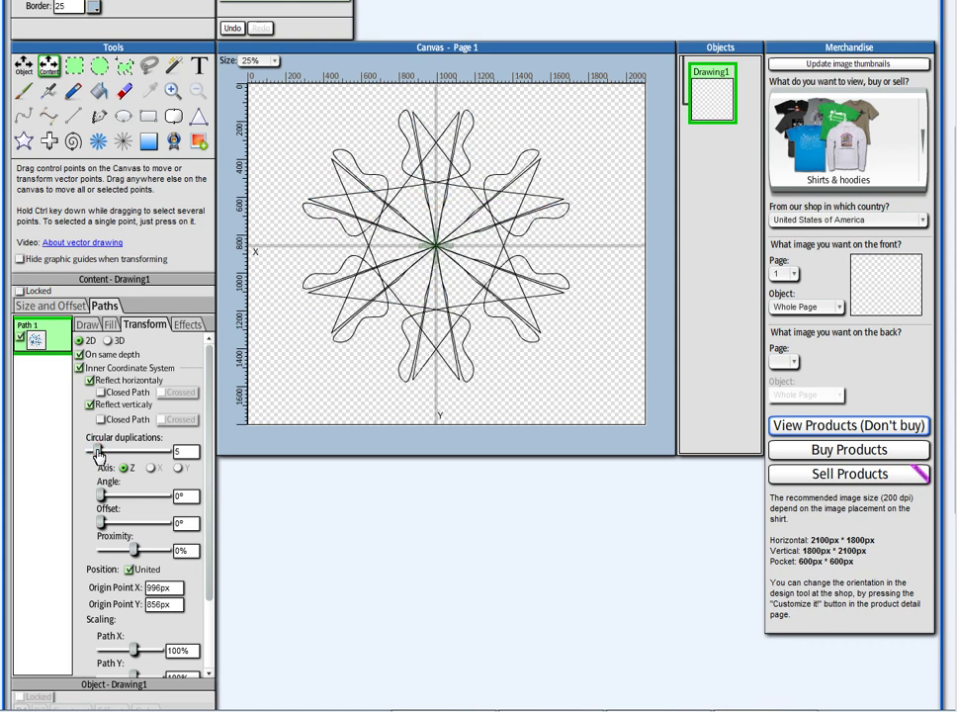
Toggle Compound fill off and back on, then uncheck Reflect verticaly for an alternating blue lattice star.
{"action": "left_click", "coordinate": [110, 326]}
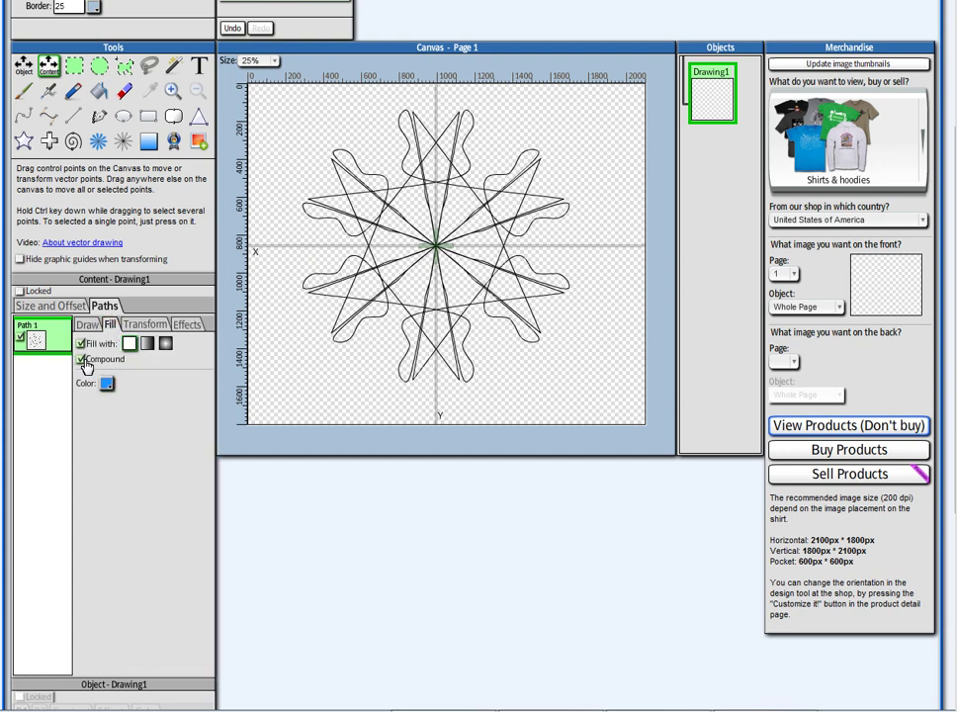
{"action": "left_click", "coordinate": [81, 360]}
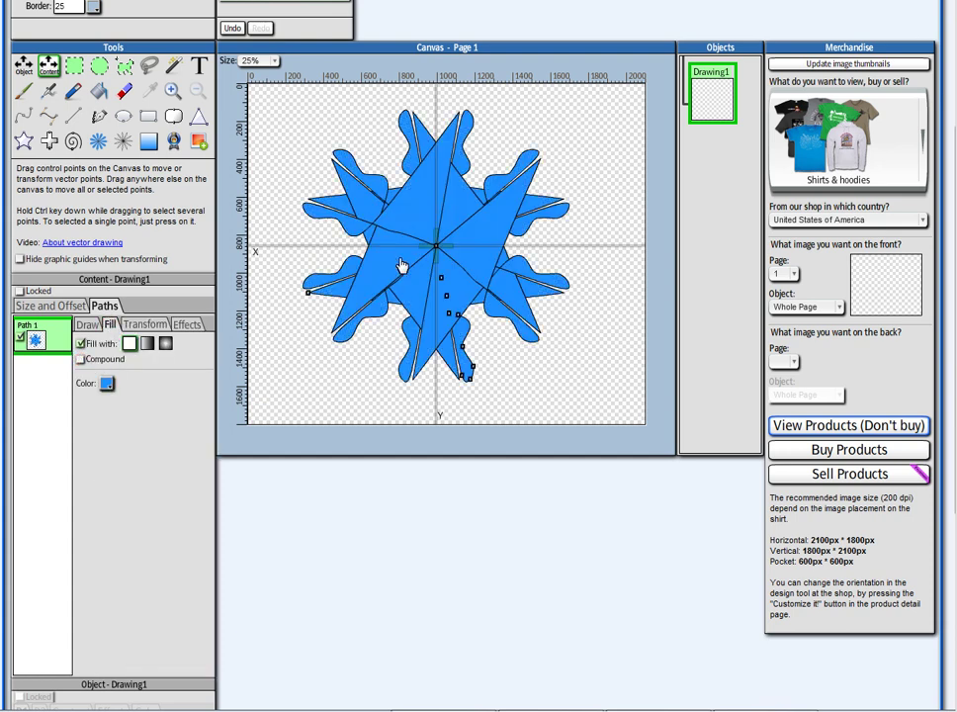
{"action": "left_click", "coordinate": [81, 360]}
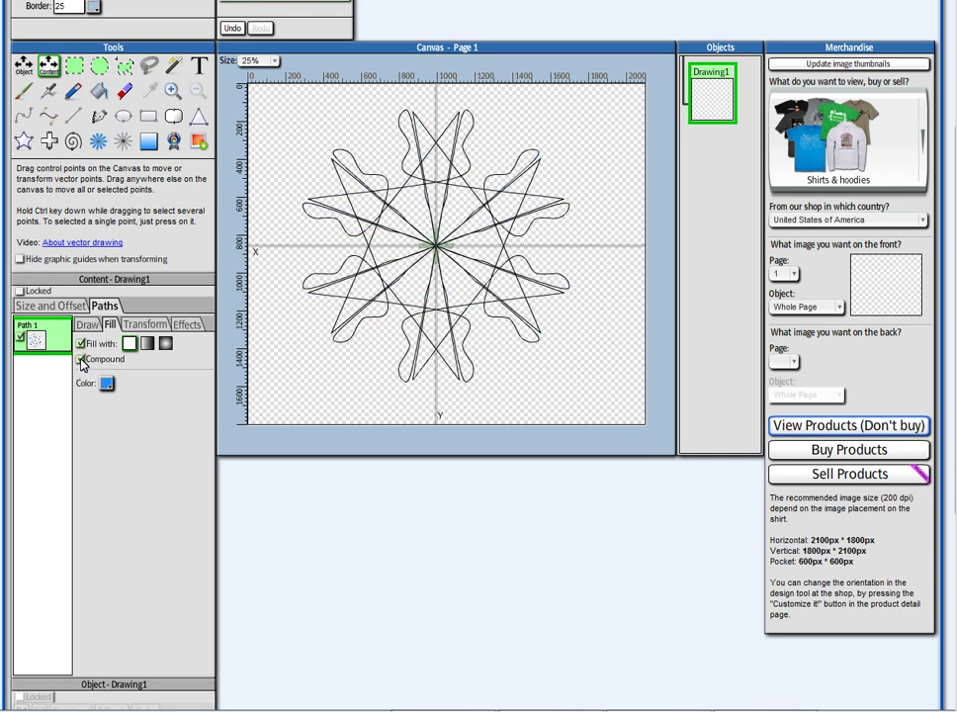
{"action": "left_click", "coordinate": [138, 326]}
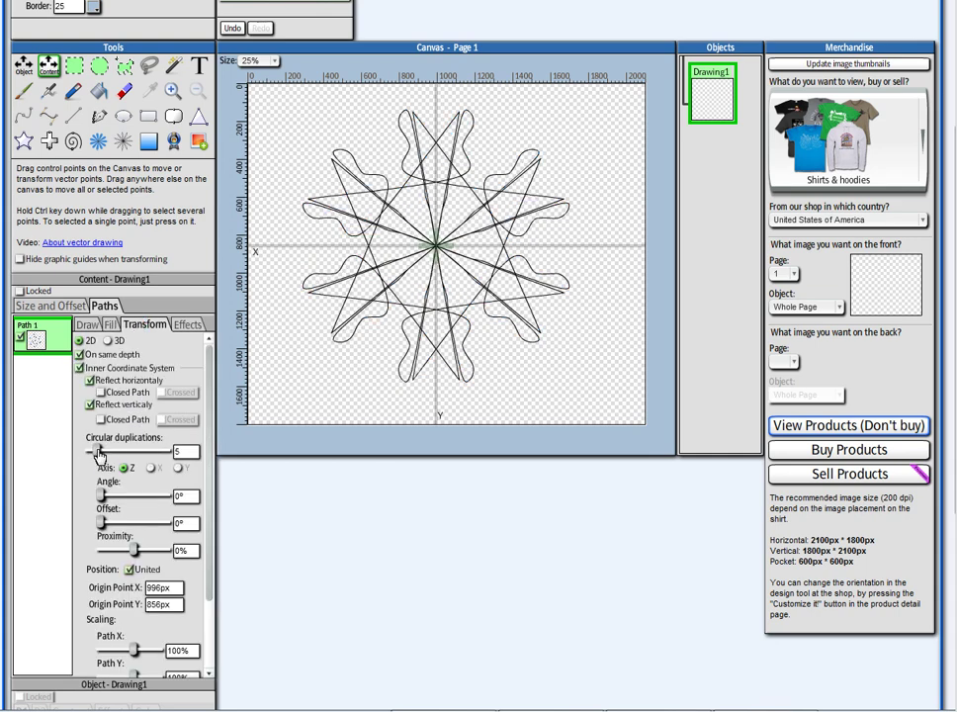
{"action": "left_click", "coordinate": [91, 404]}
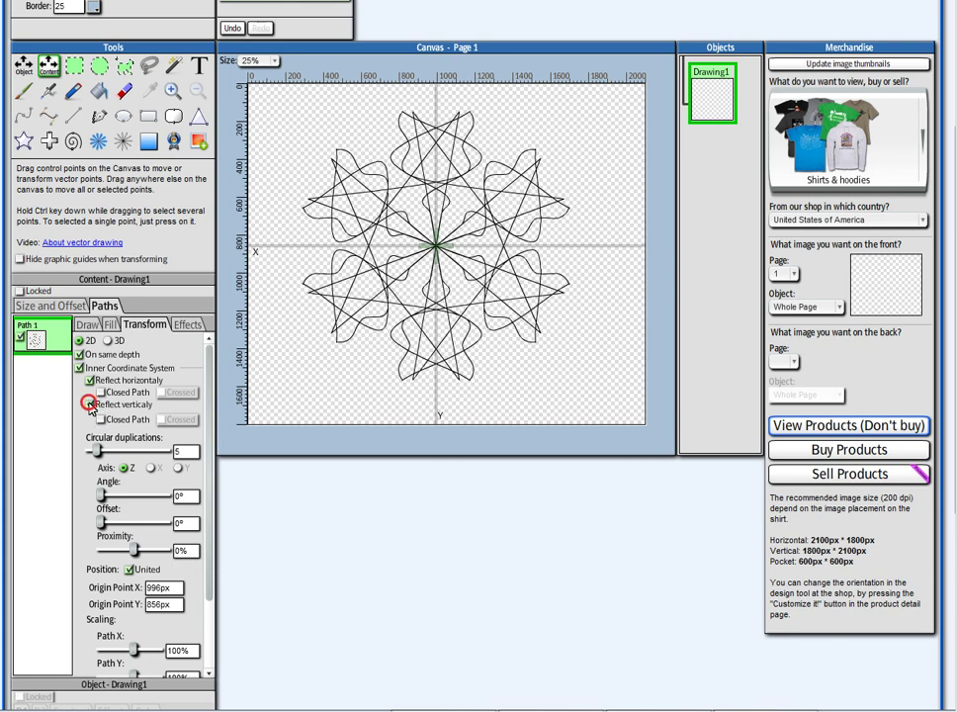
{"action": "left_click", "coordinate": [91, 405]}
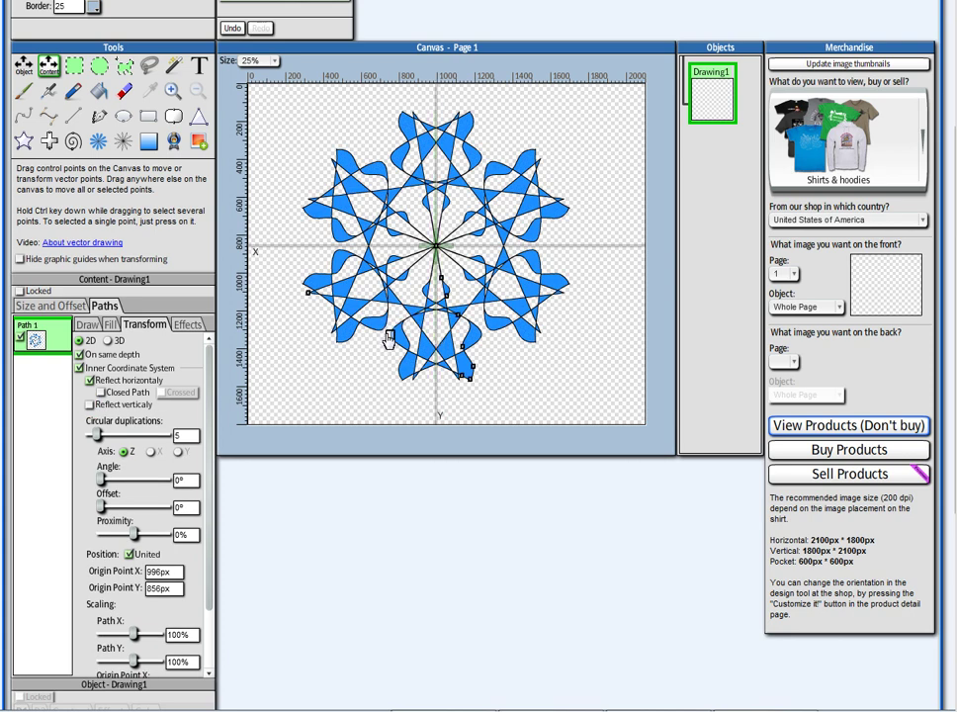
Raise Circular duplications to 8 and drag control points to round the spikes into scalloped lobes.
{"action": "left_click_drag", "start_coordinate": [388, 337], "coordinate": [541, 355]}
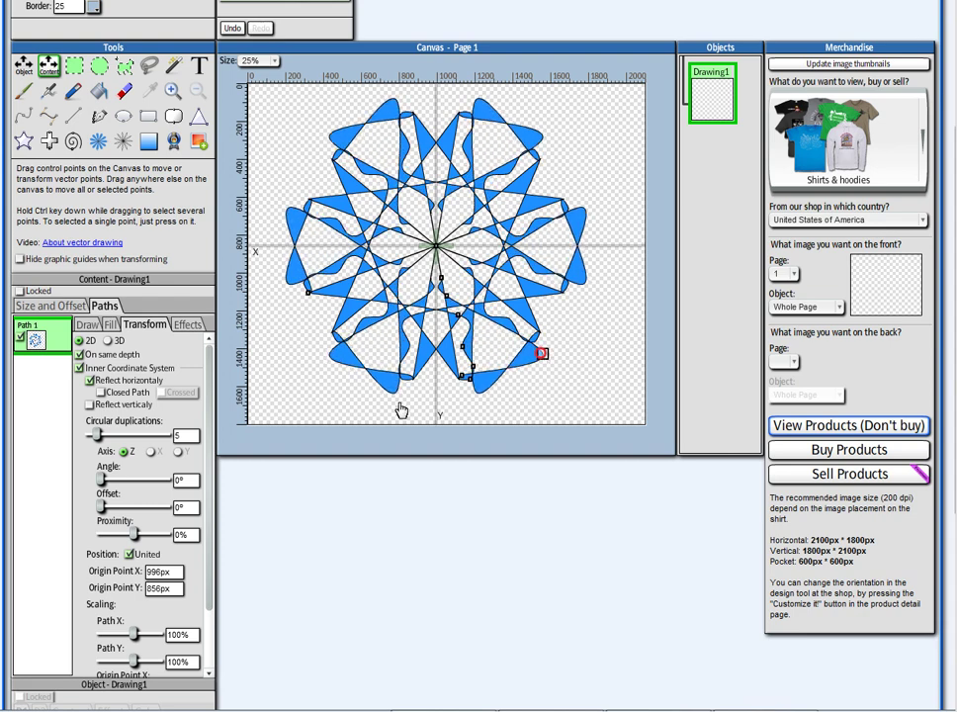
{"action": "left_click_drag", "start_coordinate": [97, 436], "coordinate": [109, 439]}
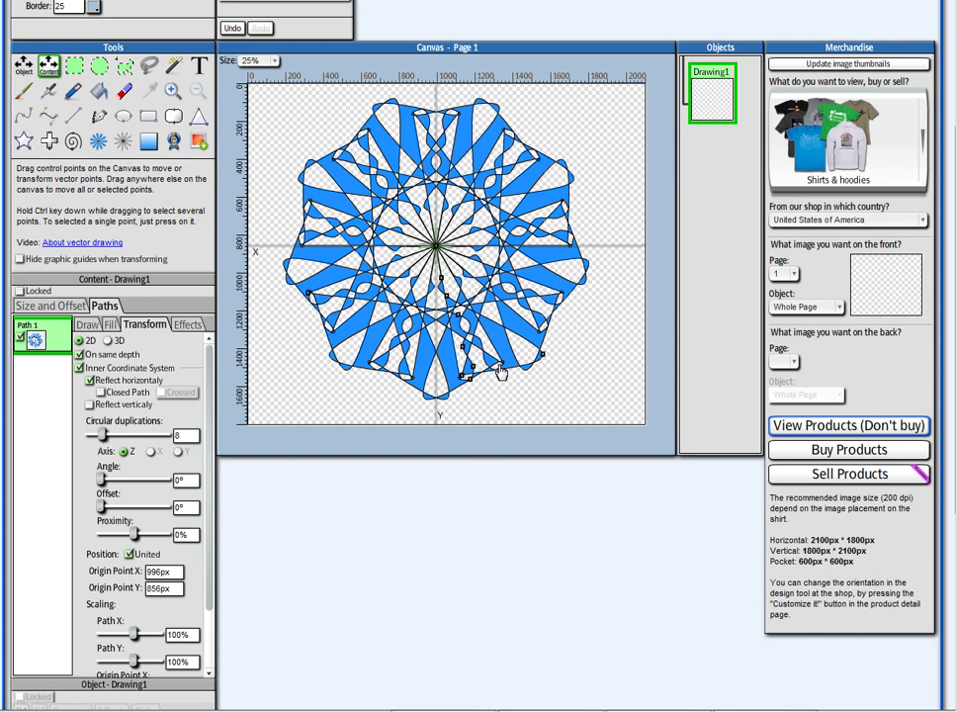
{"action": "left_click_drag", "start_coordinate": [542, 355], "coordinate": [394, 406]}
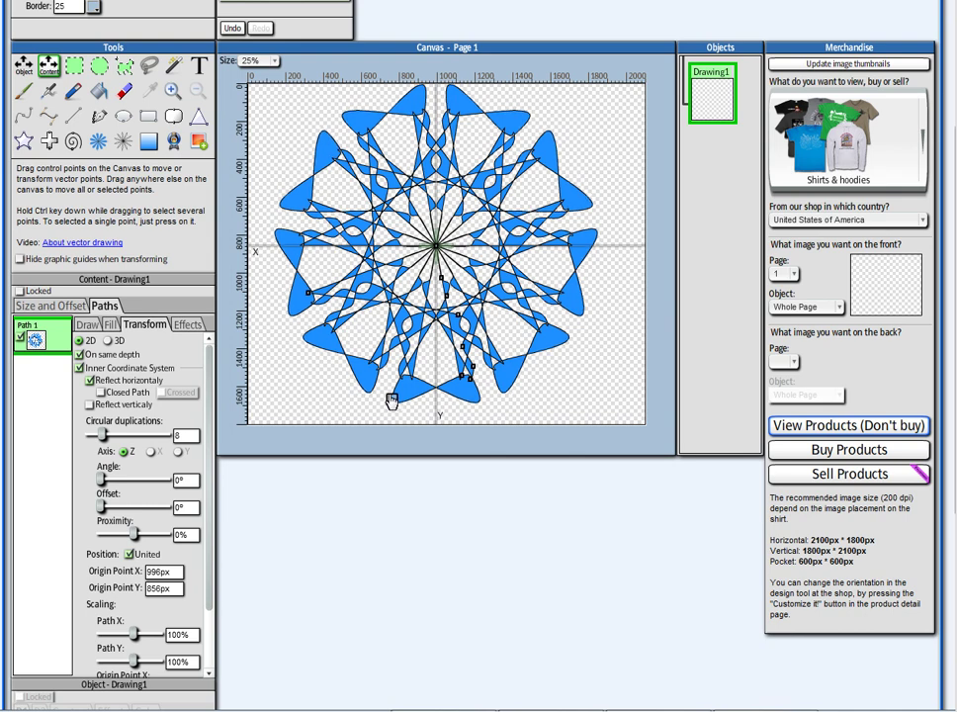
{"action": "left_click_drag", "start_coordinate": [391, 399], "coordinate": [379, 385]}
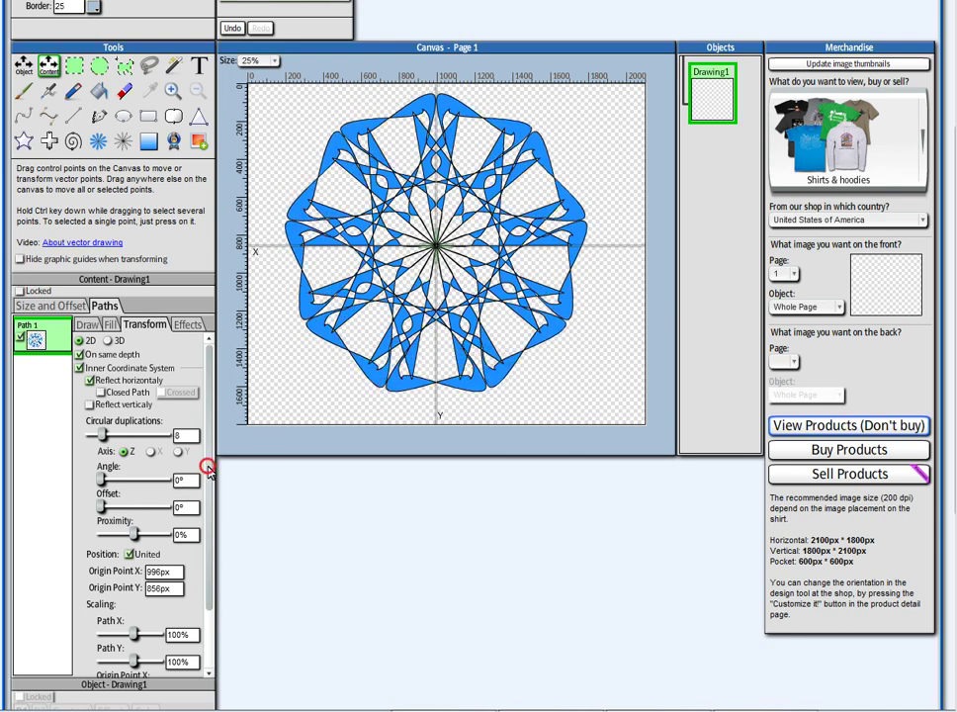
{"action": "left_click_drag", "start_coordinate": [207, 471], "coordinate": [207, 542]}
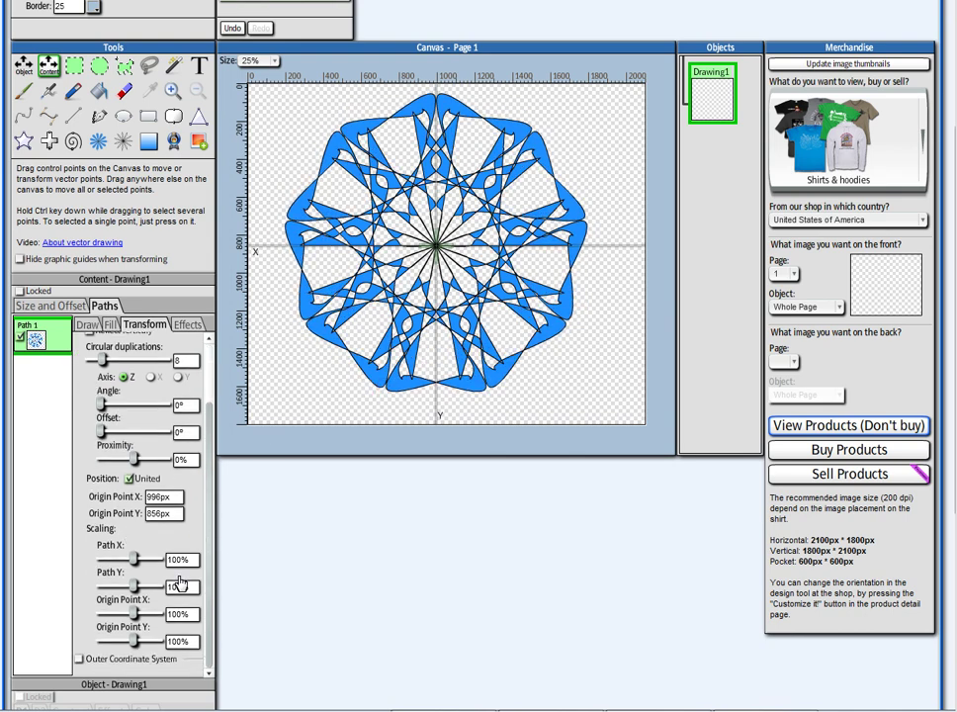
{"action": "left_click_drag", "start_coordinate": [210, 587], "coordinate": [210, 475]}
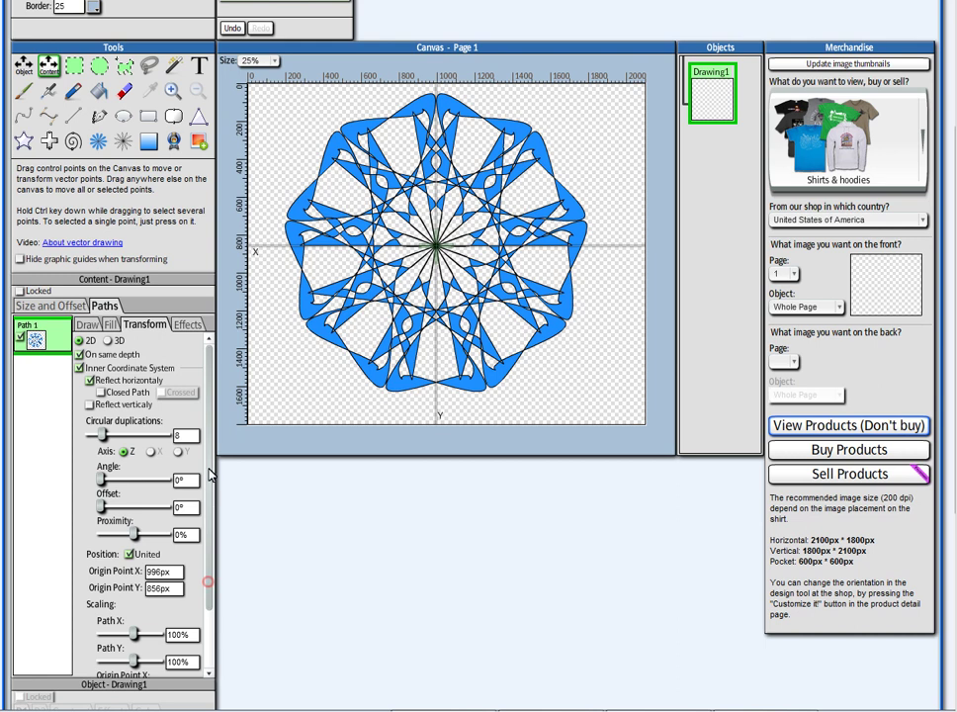
Switch duplication to 3D, try the X axis, and reduce Circular duplications to 4 with mirroring kept.
{"action": "left_click", "coordinate": [108, 341]}
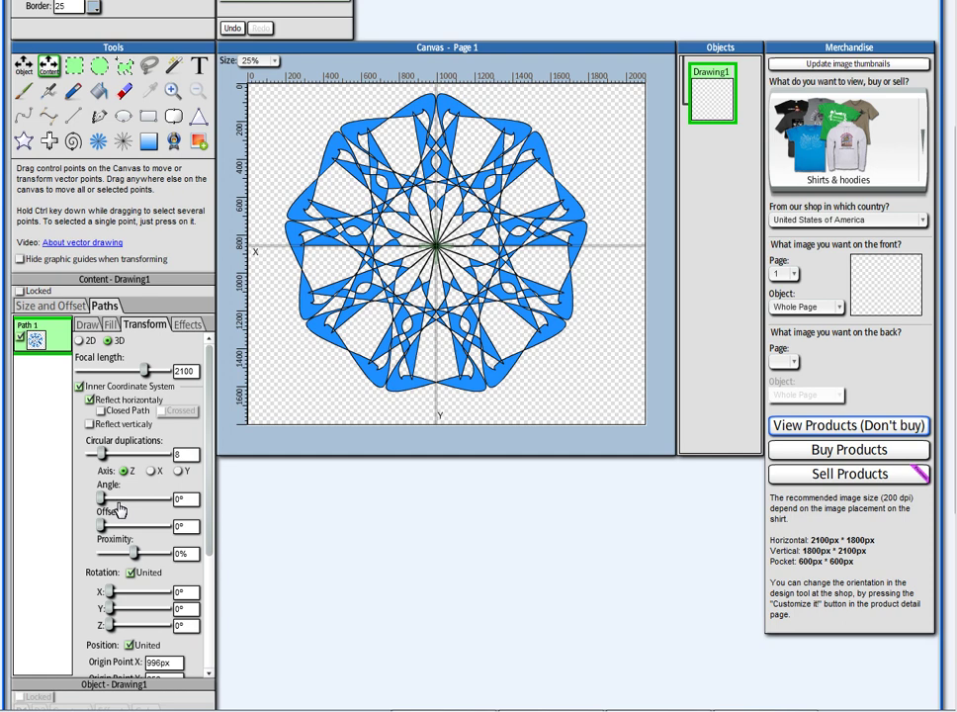
{"action": "mouse_move", "coordinate": [99, 496]}
{"action": "left_mouse_down"}
{"action": "mouse_move", "coordinate": [109, 497]}
{"action": "mouse_move", "coordinate": [97, 502]}
{"action": "left_mouse_up"}
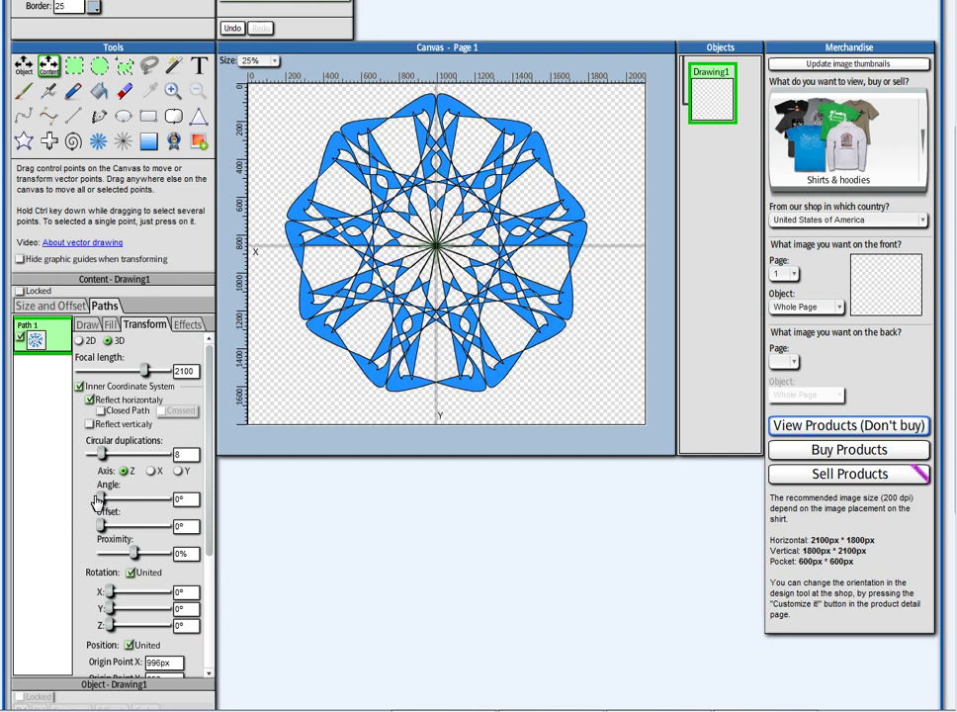
{"action": "left_click", "coordinate": [150, 471]}
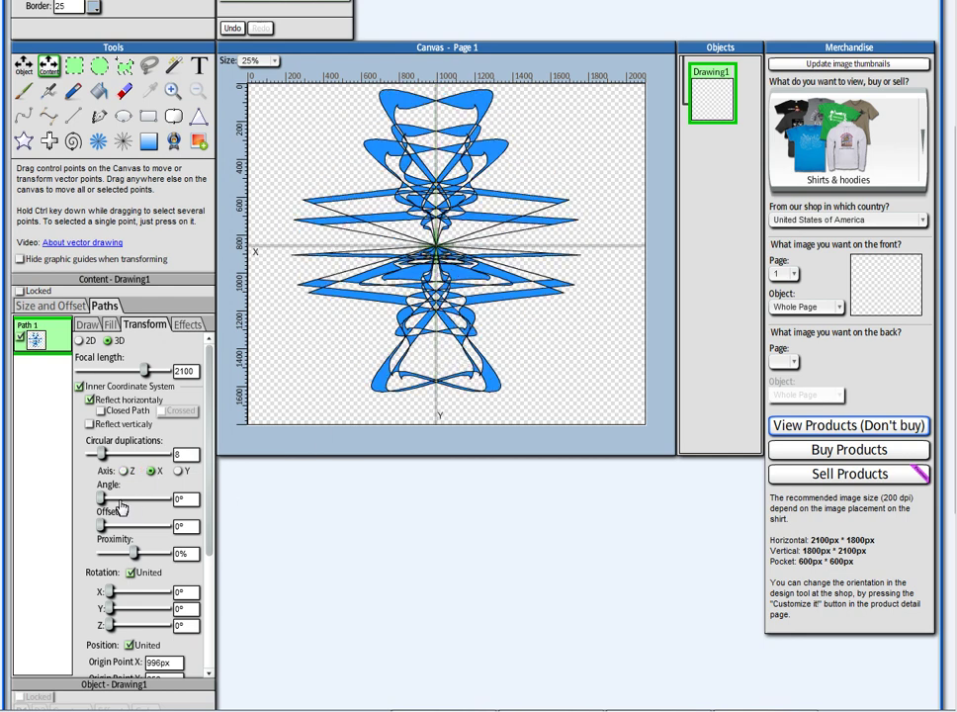
{"action": "left_click_drag", "start_coordinate": [100, 500], "coordinate": [105, 498]}
{"action": "left_click_drag", "start_coordinate": [102, 452], "coordinate": [99, 452]}
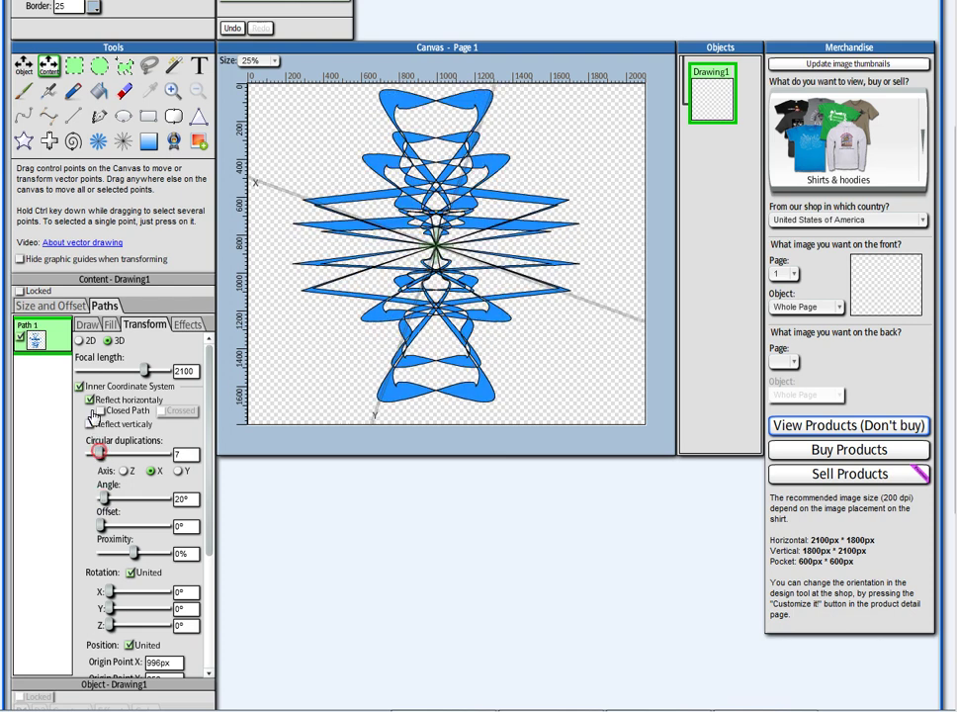
{"action": "left_click", "coordinate": [90, 400]}
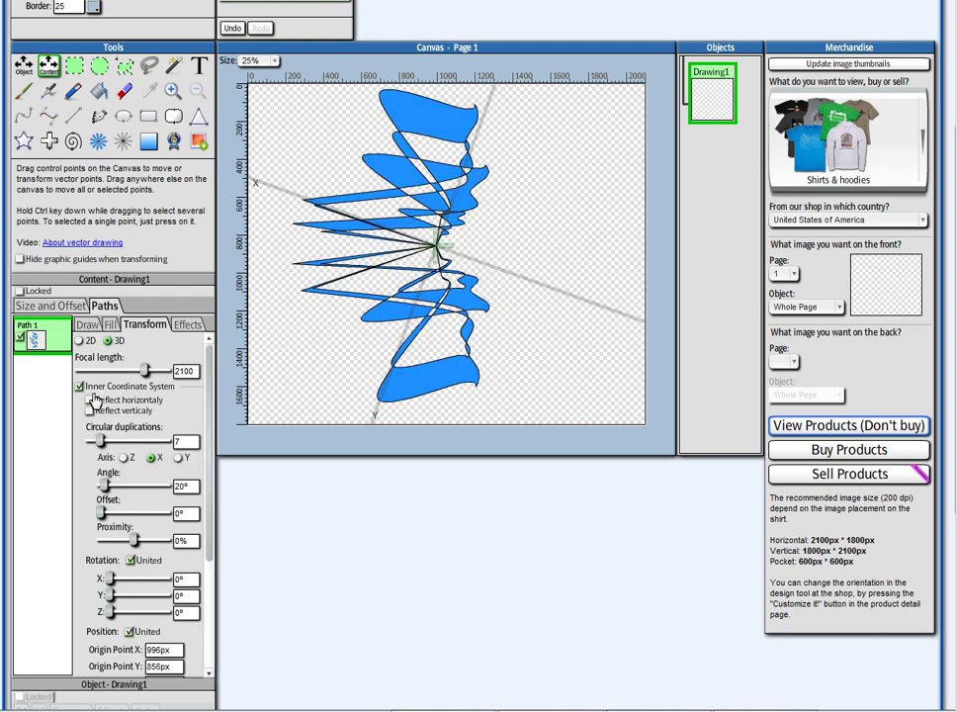
{"action": "left_click", "coordinate": [90, 399]}
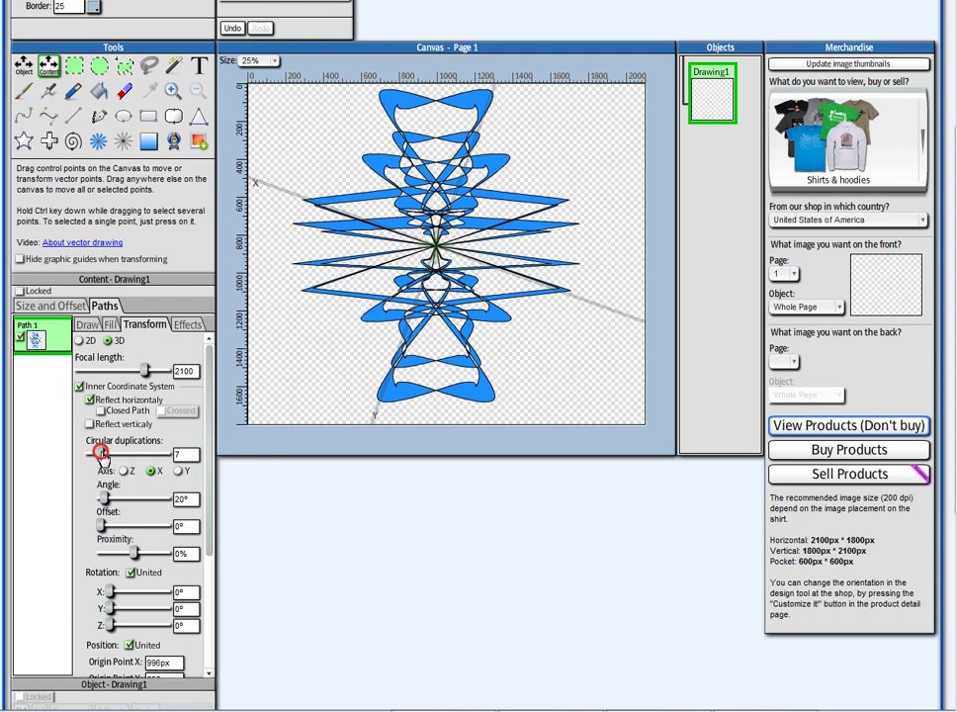
{"action": "left_click_drag", "start_coordinate": [102, 453], "coordinate": [96, 456]}
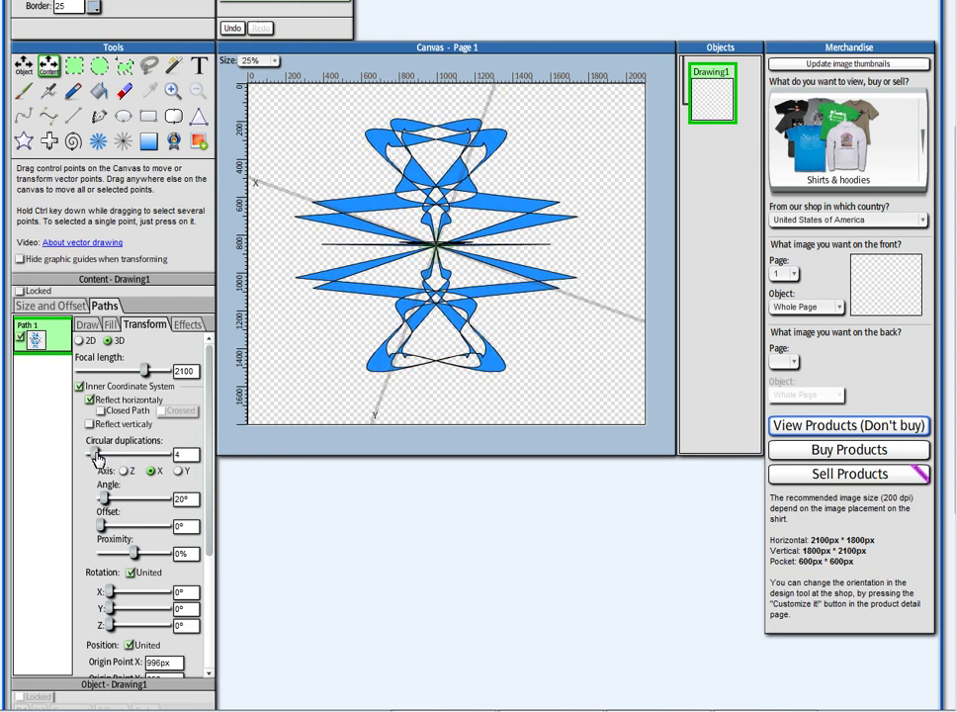
Rotate the copies 57° about the Y axis and stretch the petals upward into tall spikes and wings.
{"action": "left_click_drag", "start_coordinate": [104, 501], "coordinate": [120, 503]}
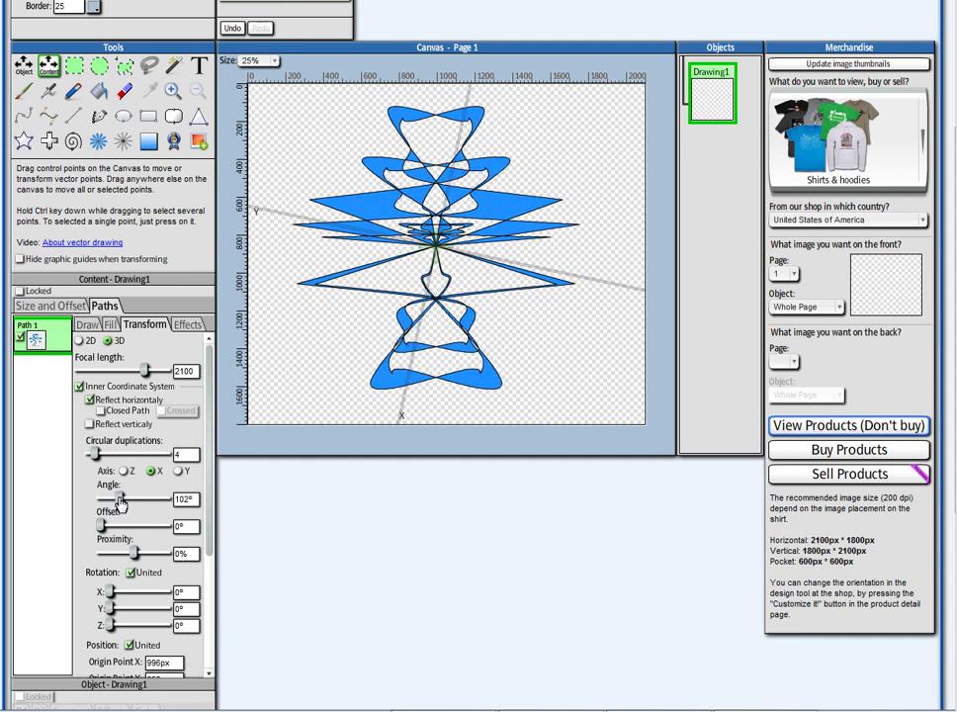
{"action": "left_click", "coordinate": [178, 472]}
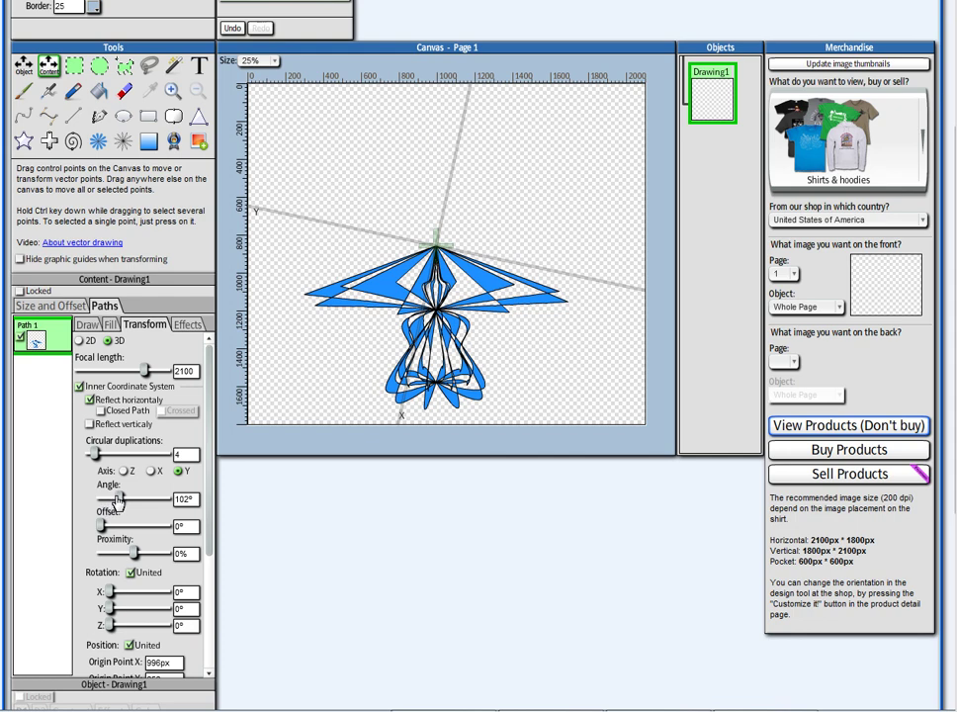
{"action": "mouse_move", "coordinate": [117, 497]}
{"action": "left_mouse_down"}
{"action": "mouse_move", "coordinate": [100, 504]}
{"action": "mouse_move", "coordinate": [111, 510]}
{"action": "left_mouse_up"}
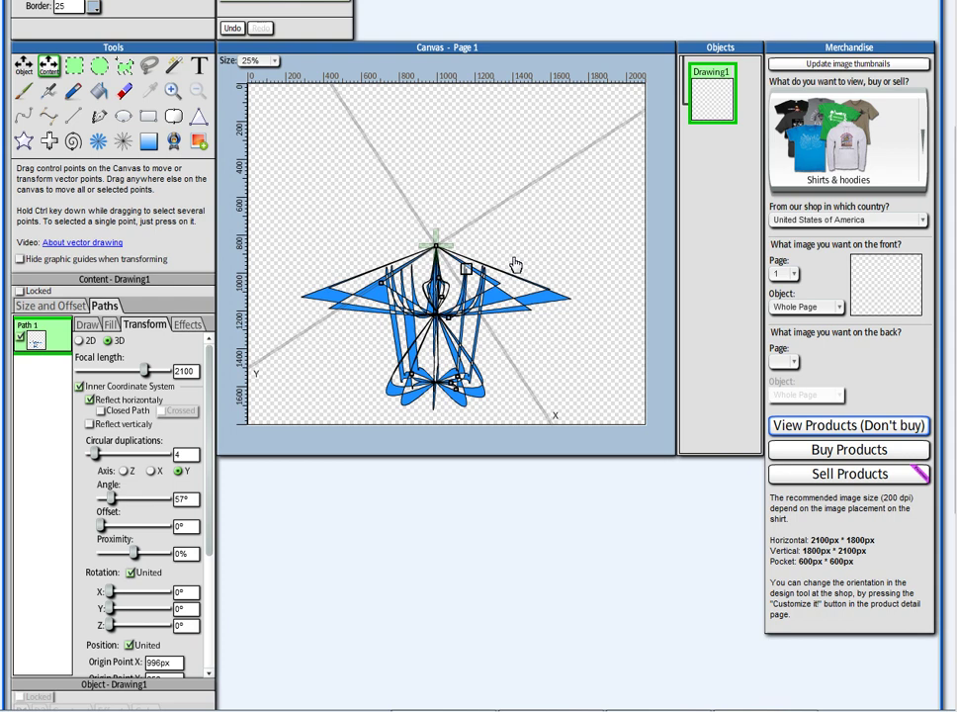
{"action": "left_click_drag", "start_coordinate": [545, 223], "coordinate": [606, 195]}
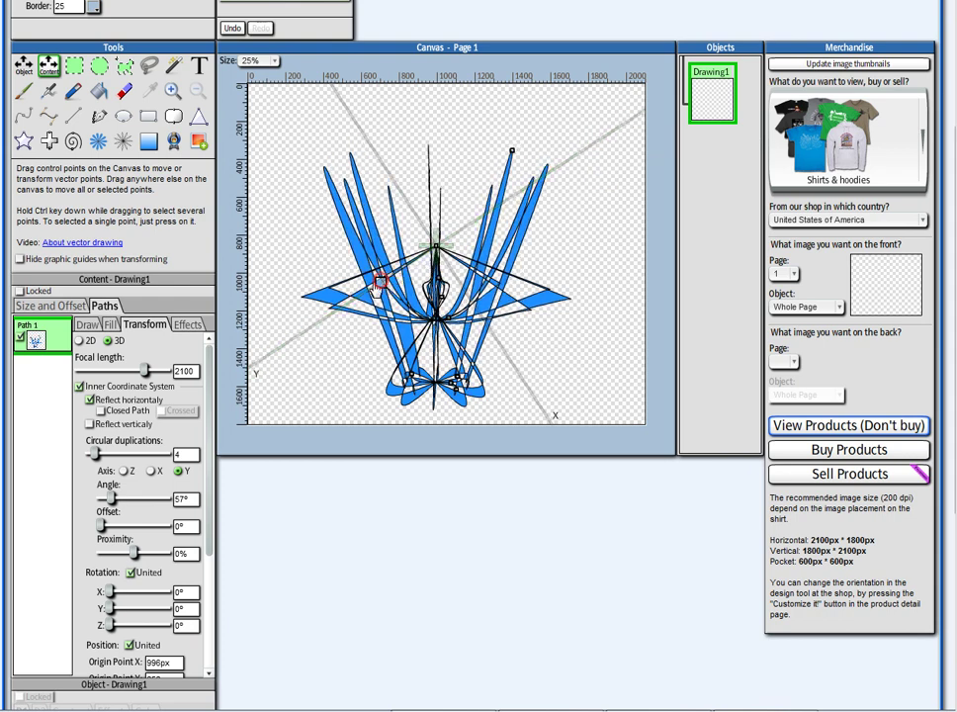
{"action": "left_click_drag", "start_coordinate": [377, 280], "coordinate": [304, 230]}
Toggle Compound fill off and on, then drag the lower path points outward into a wide fan.
{"action": "left_click", "coordinate": [112, 329]}
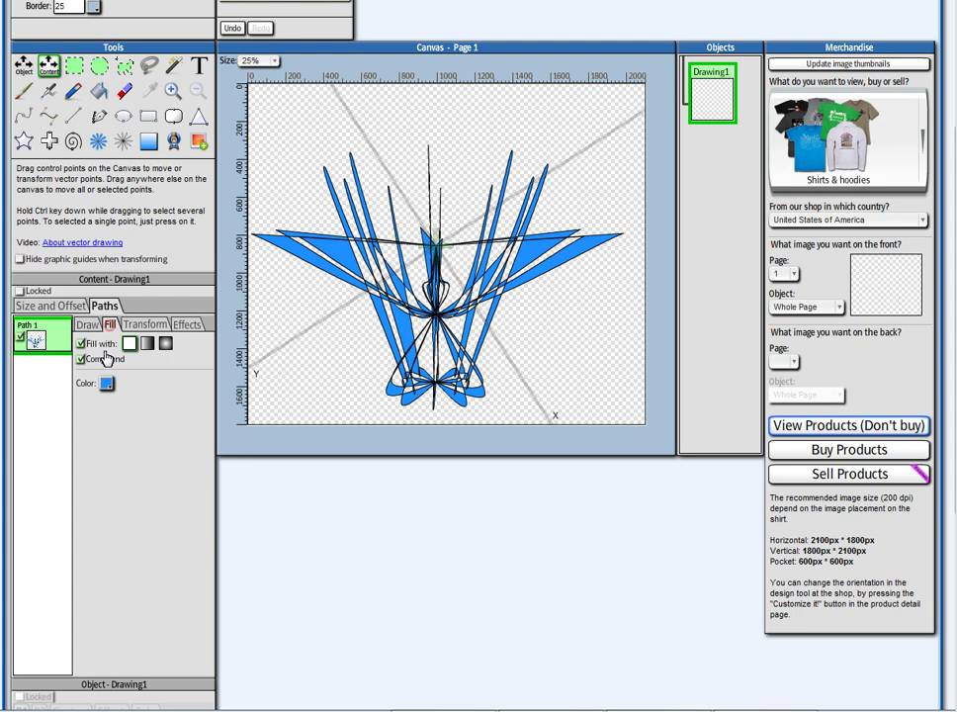
{"action": "left_click", "coordinate": [80, 359]}
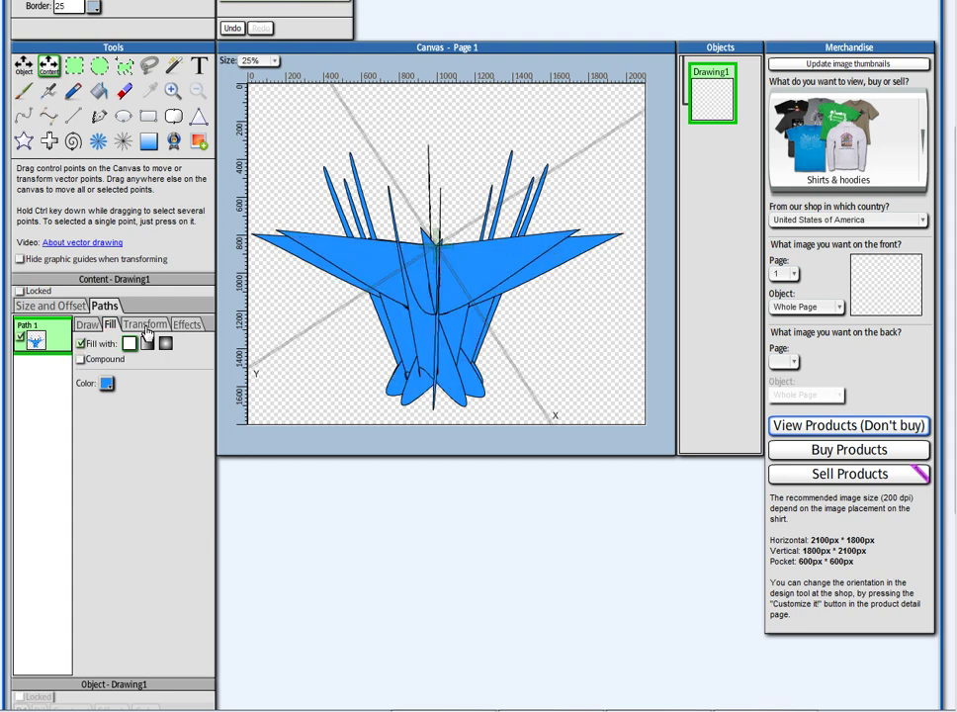
{"action": "left_click", "coordinate": [80, 359]}
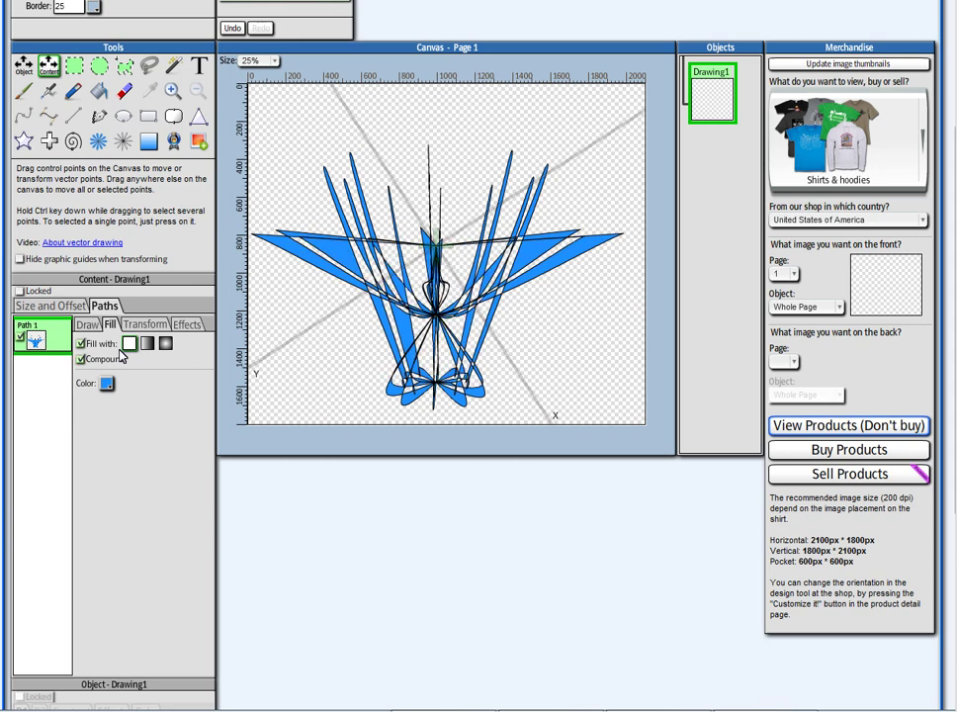
{"action": "left_click", "coordinate": [146, 326]}
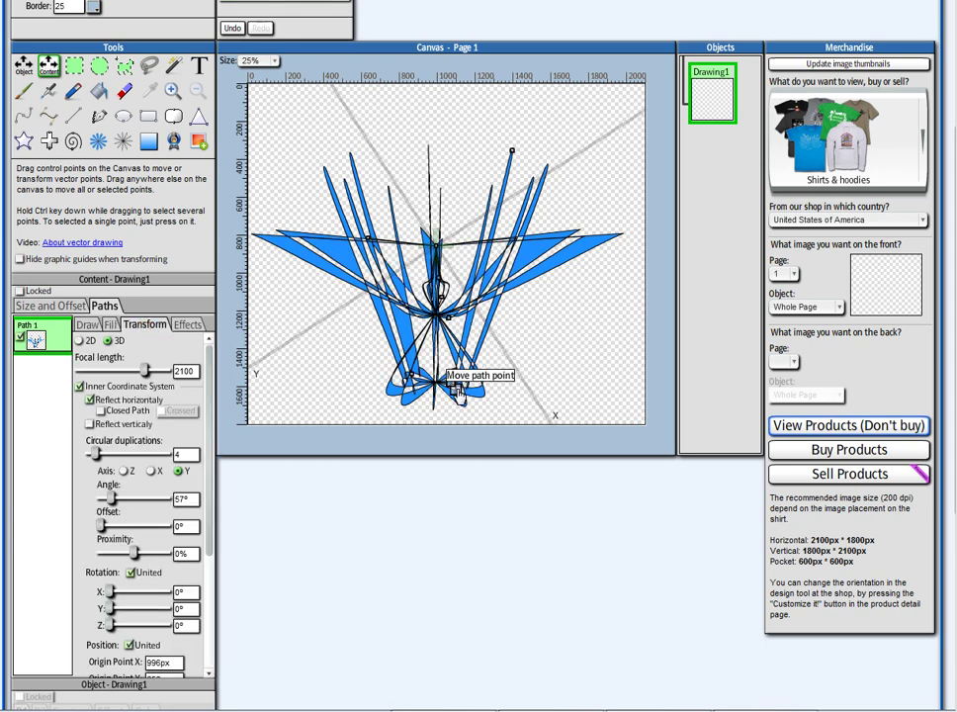
{"action": "left_click_drag", "start_coordinate": [456, 389], "coordinate": [630, 364]}
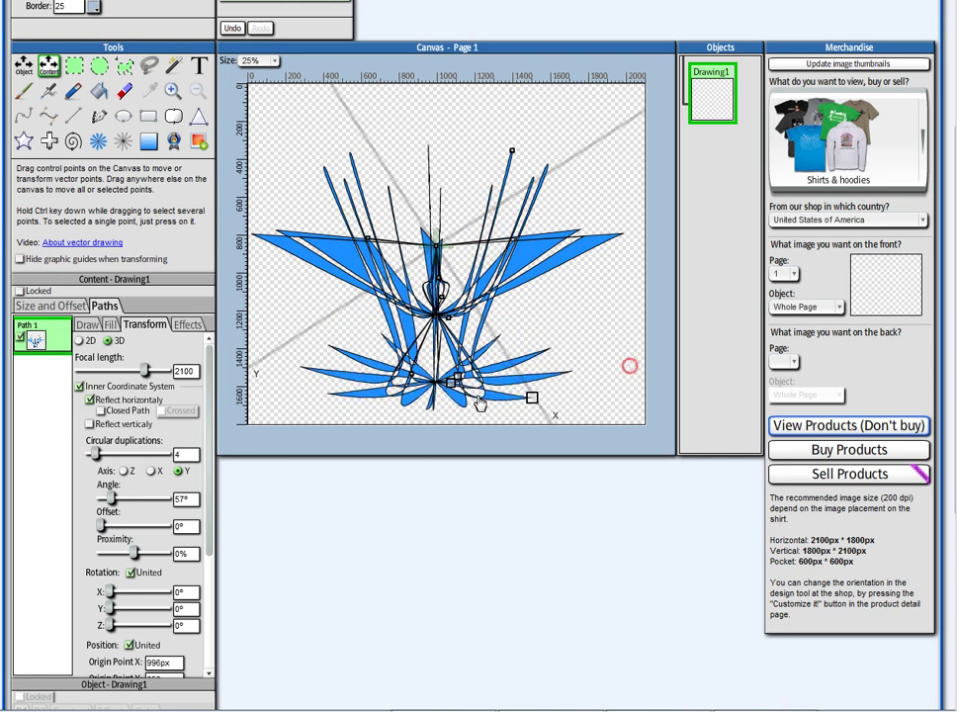
{"action": "left_click_drag", "start_coordinate": [450, 378], "coordinate": [425, 348]}
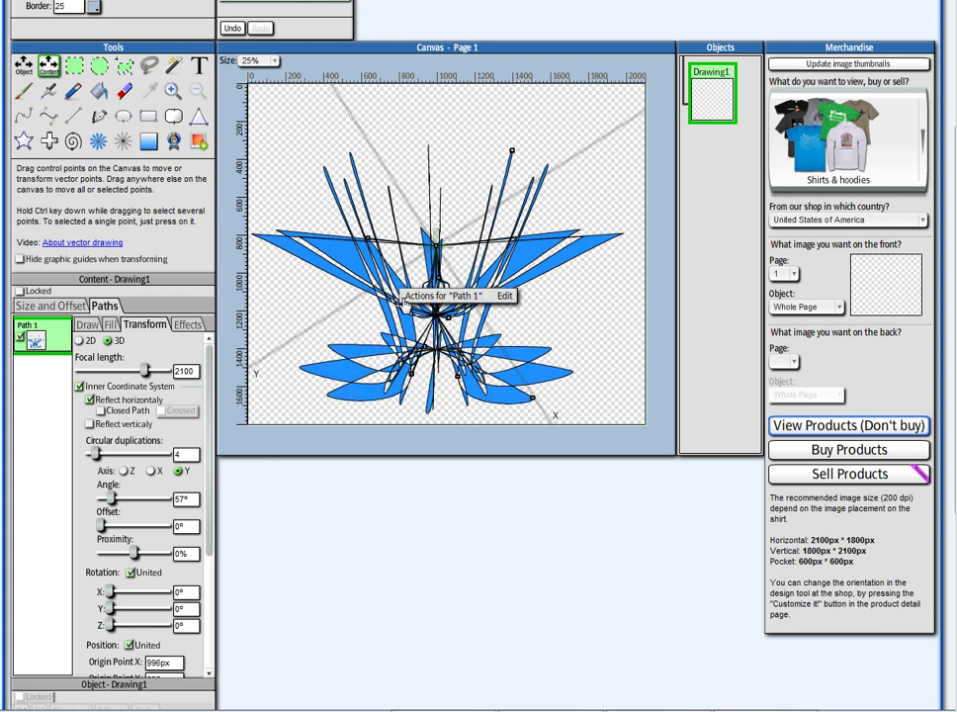
{"action": "left_click", "coordinate": [426, 296]}
Erase the old paths and draw an Ellipse below the page centre, replicated into looping blue ovals.
{"action": "left_click", "coordinate": [434, 331]}
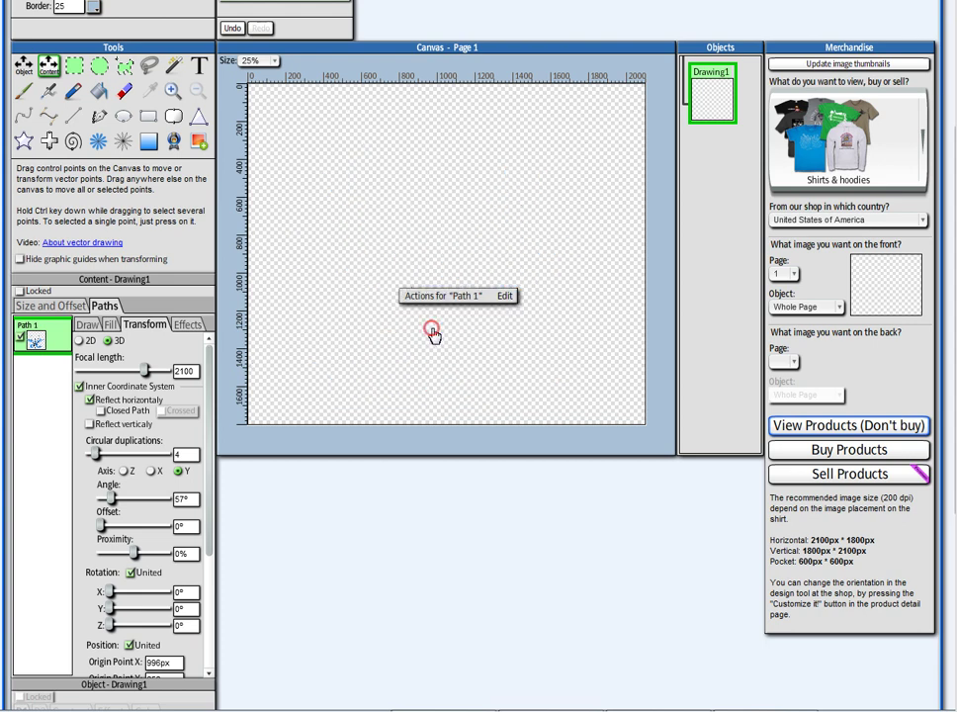
{"action": "left_click", "coordinate": [90, 326]}
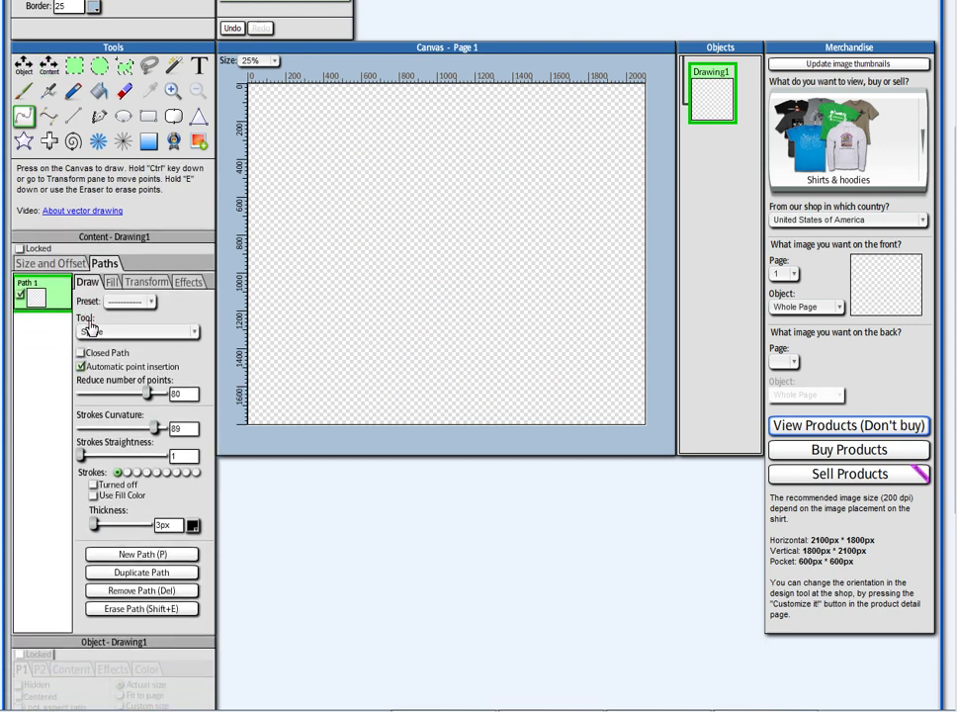
{"action": "left_click", "coordinate": [105, 326]}
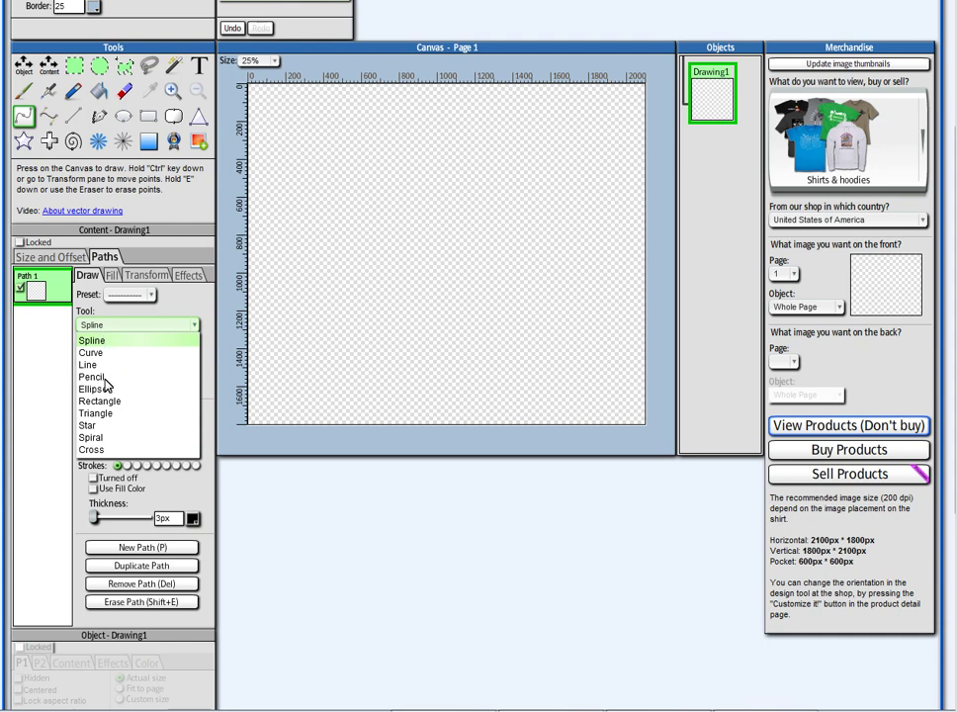
{"action": "left_click", "coordinate": [94, 389]}
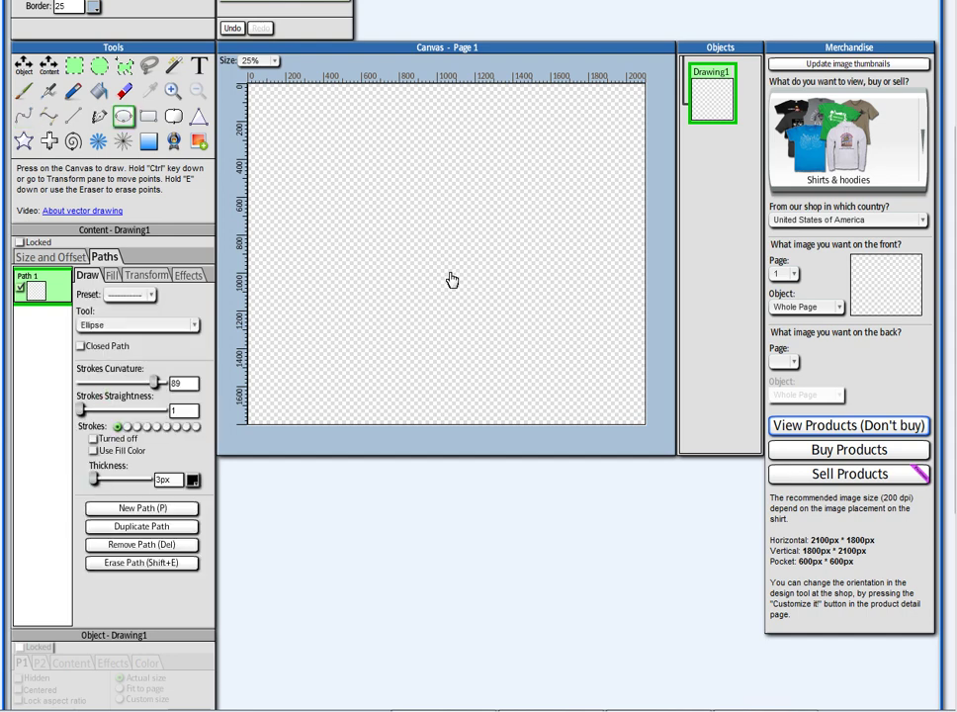
{"action": "mouse_move", "coordinate": [437, 257]}
{"action": "left_mouse_down"}
{"action": "mouse_move", "coordinate": [523, 344]}
{"action": "mouse_move", "coordinate": [564, 353]}
{"action": "mouse_move", "coordinate": [551, 284]}
{"action": "mouse_move", "coordinate": [561, 270]}
{"action": "mouse_move", "coordinate": [554, 342]}
{"action": "left_mouse_up"}
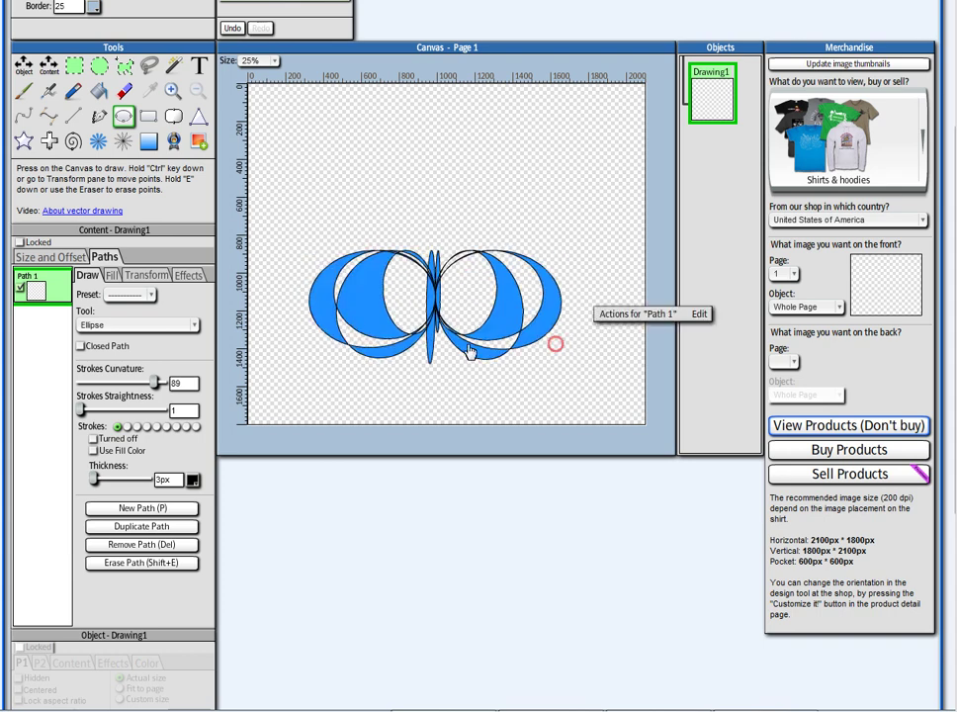
{"action": "left_click", "coordinate": [139, 277]}
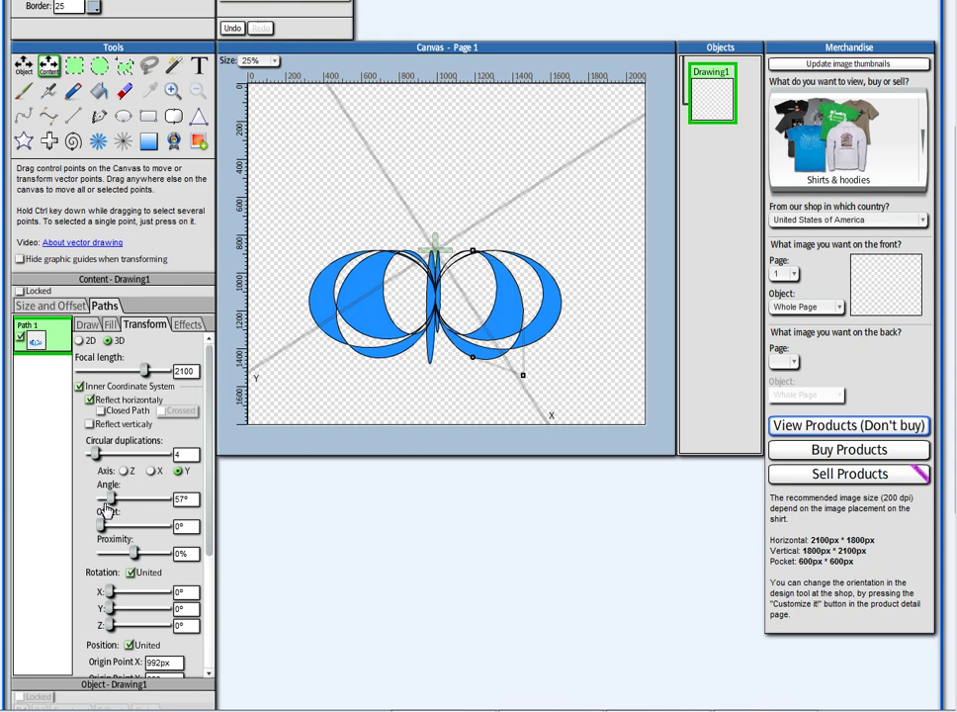
Flatten the ellipse pattern to 2D, move its origin to 975px, 987px and set angle 0°.
{"action": "left_click_drag", "start_coordinate": [111, 499], "coordinate": [115, 500]}
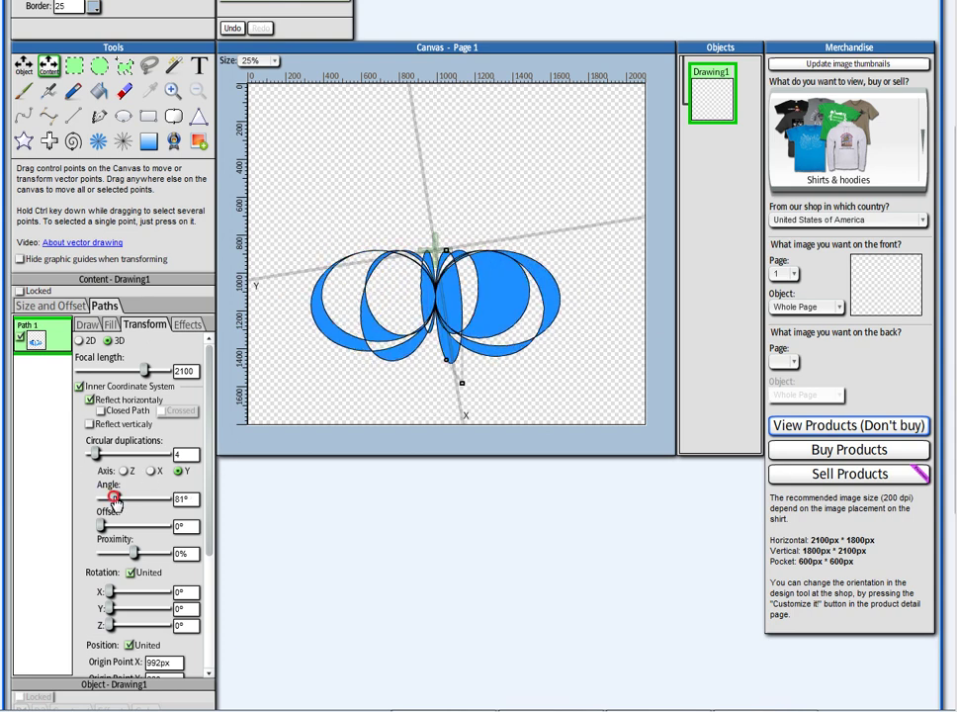
{"action": "left_click", "coordinate": [79, 341]}
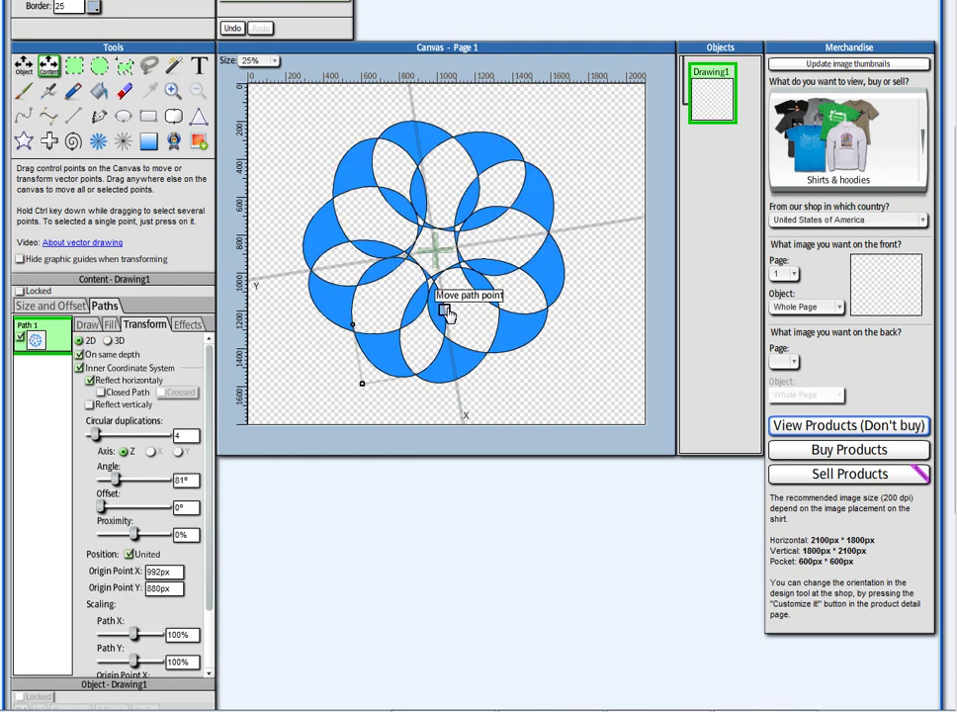
{"action": "mouse_move", "coordinate": [444, 311]}
{"action": "left_mouse_down"}
{"action": "mouse_move", "coordinate": [493, 339]}
{"action": "mouse_move", "coordinate": [478, 369]}
{"action": "mouse_move", "coordinate": [444, 366]}
{"action": "mouse_move", "coordinate": [411, 282]}
{"action": "mouse_move", "coordinate": [437, 246]}
{"action": "mouse_move", "coordinate": [469, 256]}
{"action": "mouse_move", "coordinate": [498, 284]}
{"action": "mouse_move", "coordinate": [496, 298]}
{"action": "mouse_move", "coordinate": [473, 292]}
{"action": "left_mouse_up"}
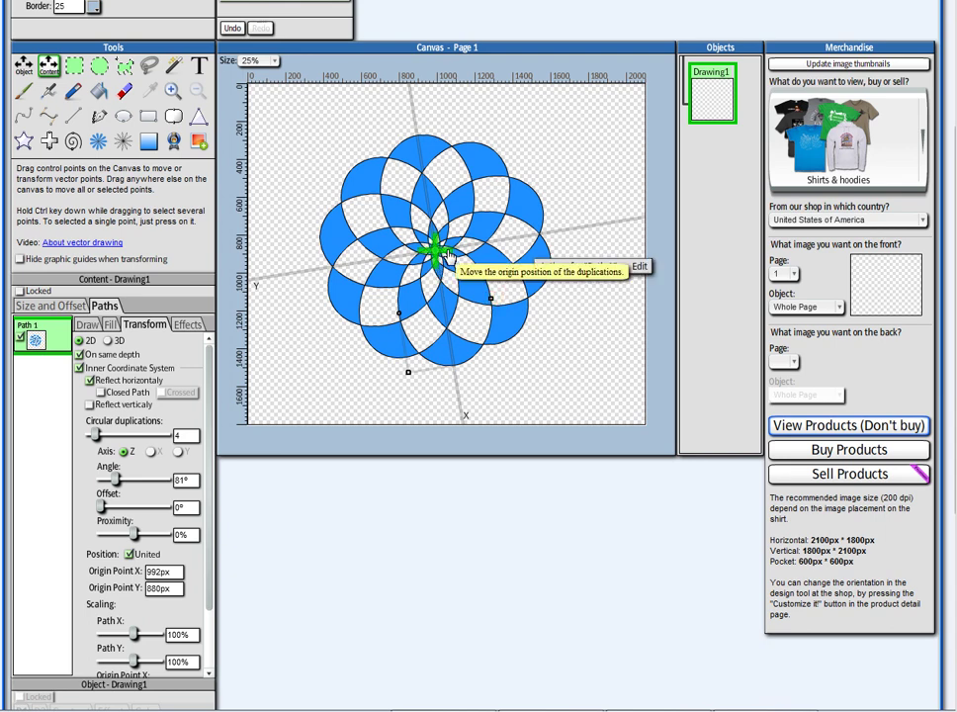
{"action": "left_click_drag", "start_coordinate": [438, 255], "coordinate": [465, 242]}
{"action": "left_click_drag", "start_coordinate": [461, 290], "coordinate": [432, 269]}
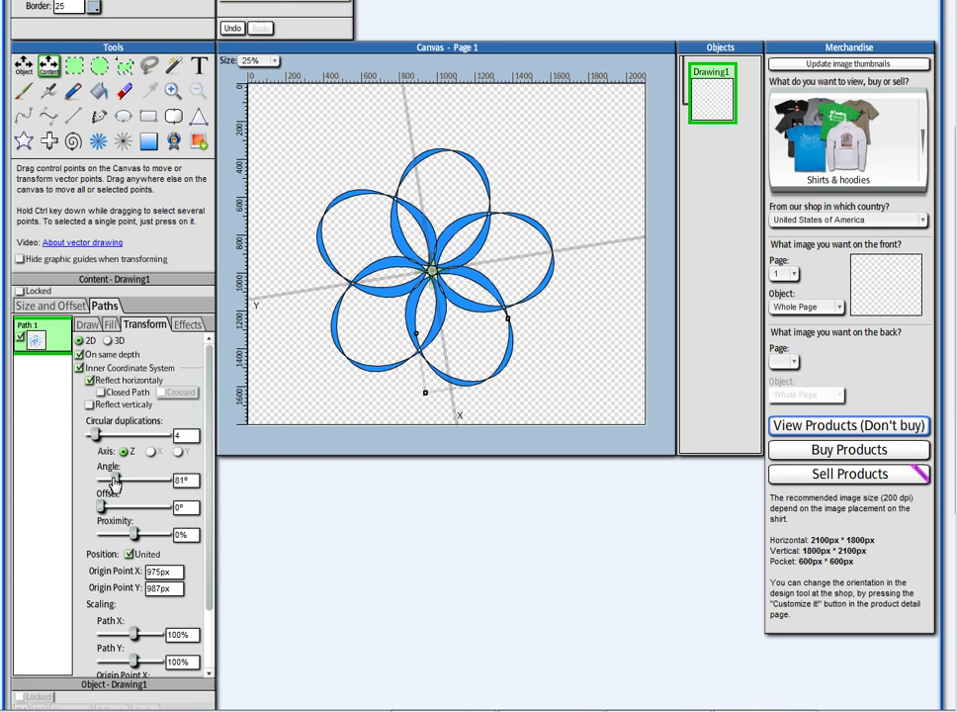
{"action": "left_click_drag", "start_coordinate": [116, 481], "coordinate": [93, 480]}
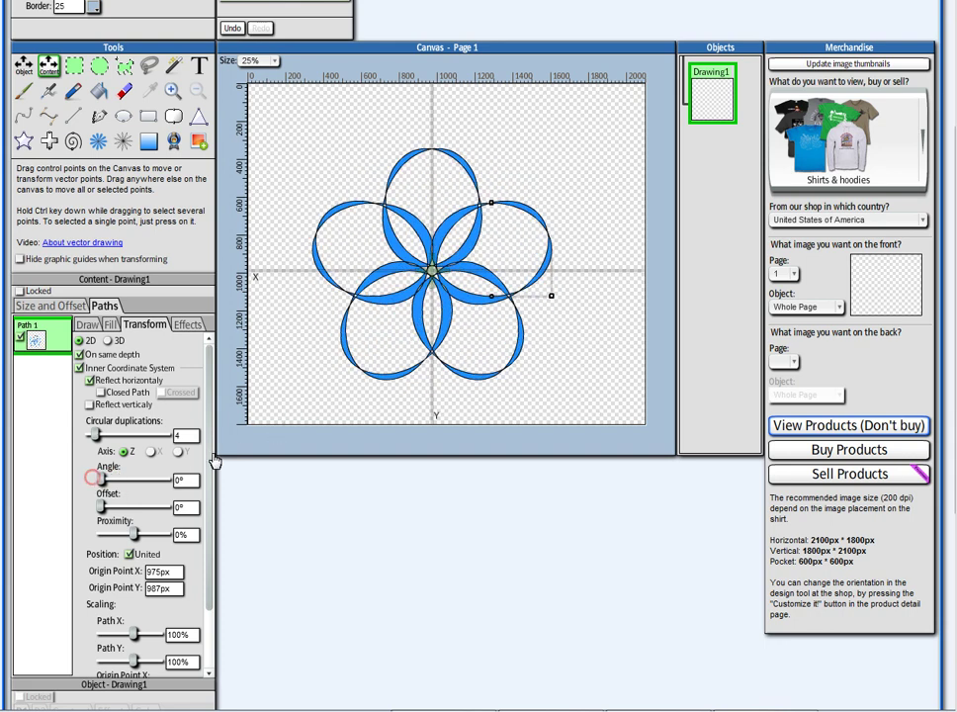
Widen the ellipse petals, then start a new effect on the rosette path.
{"action": "left_click", "coordinate": [87, 325]}
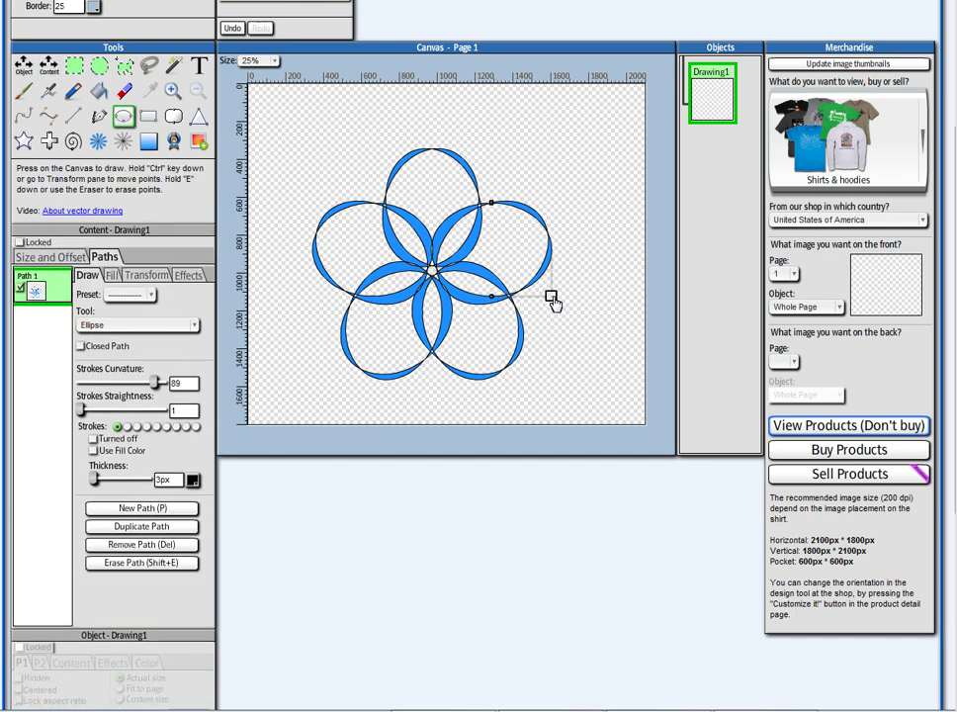
{"action": "left_click_drag", "start_coordinate": [551, 296], "coordinate": [594, 319]}
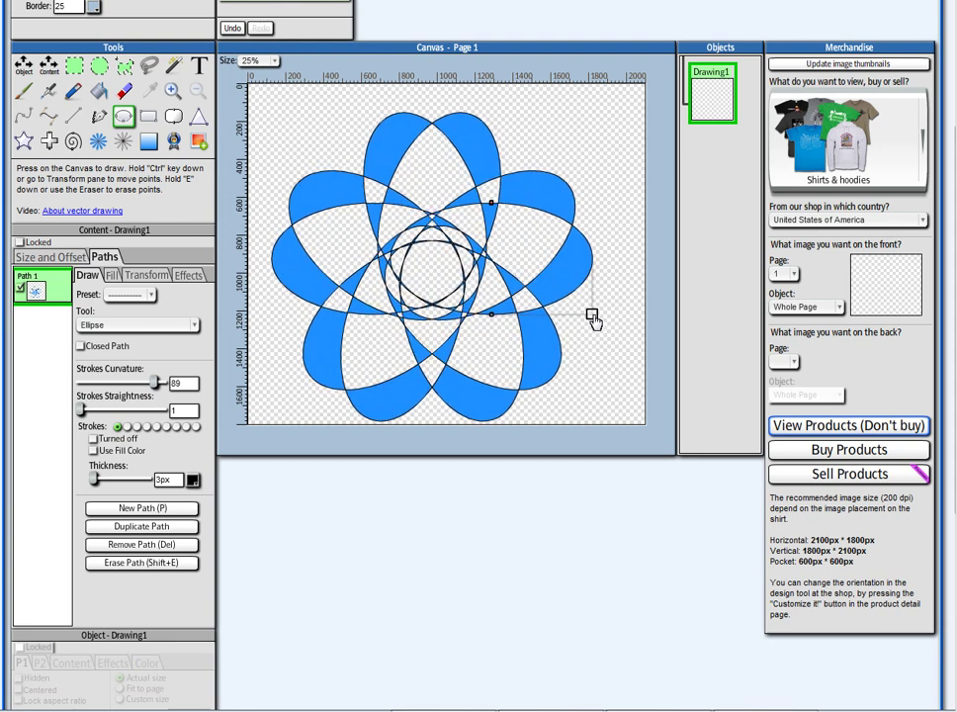
{"action": "left_click", "coordinate": [186, 281]}
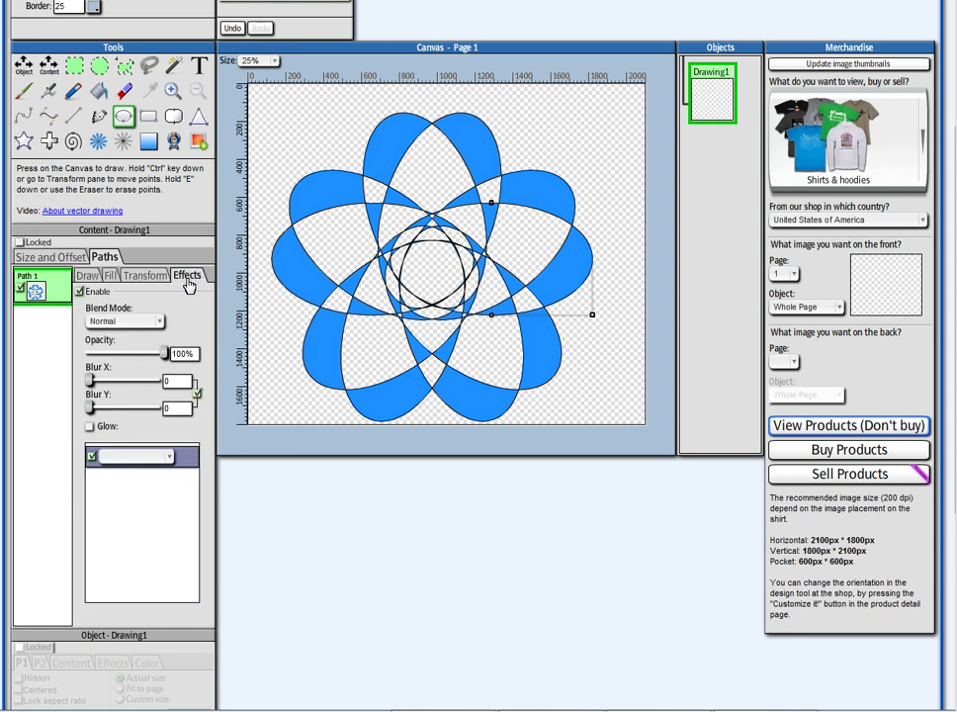
{"action": "left_click", "coordinate": [114, 459]}
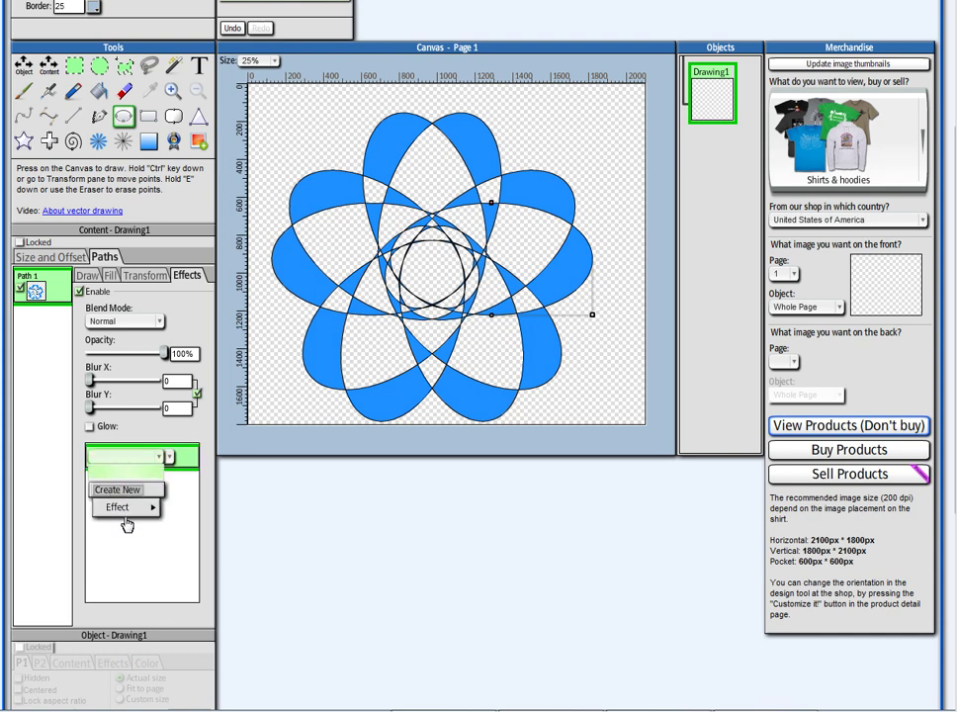
Add a Shadow effect to the rosette with Blur X/Y raised to 24.
{"action": "mouse_move", "coordinate": [129, 508]}
{"action": "left_click", "coordinate": [190, 525]}
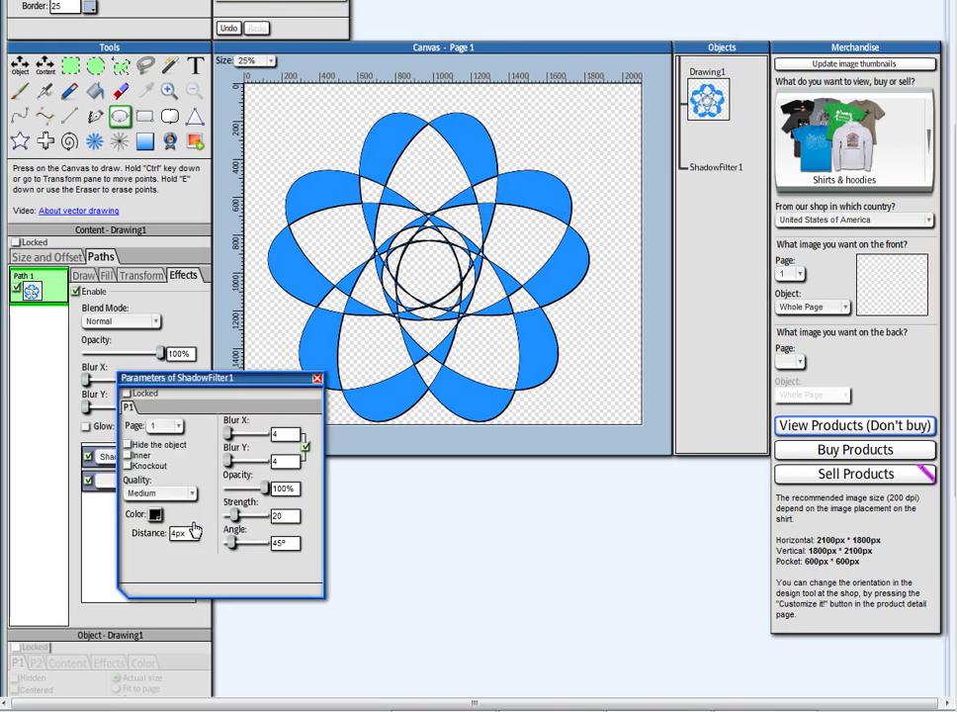
{"action": "left_click_drag", "start_coordinate": [228, 435], "coordinate": [230, 436]}
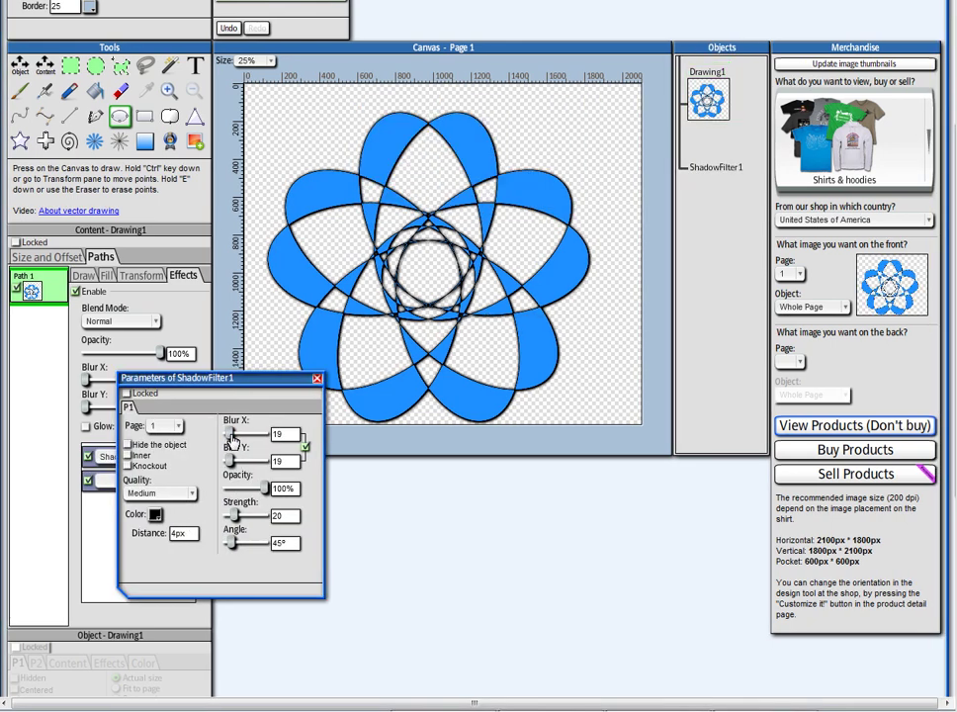
{"action": "left_click_drag", "start_coordinate": [230, 436], "coordinate": [233, 437]}
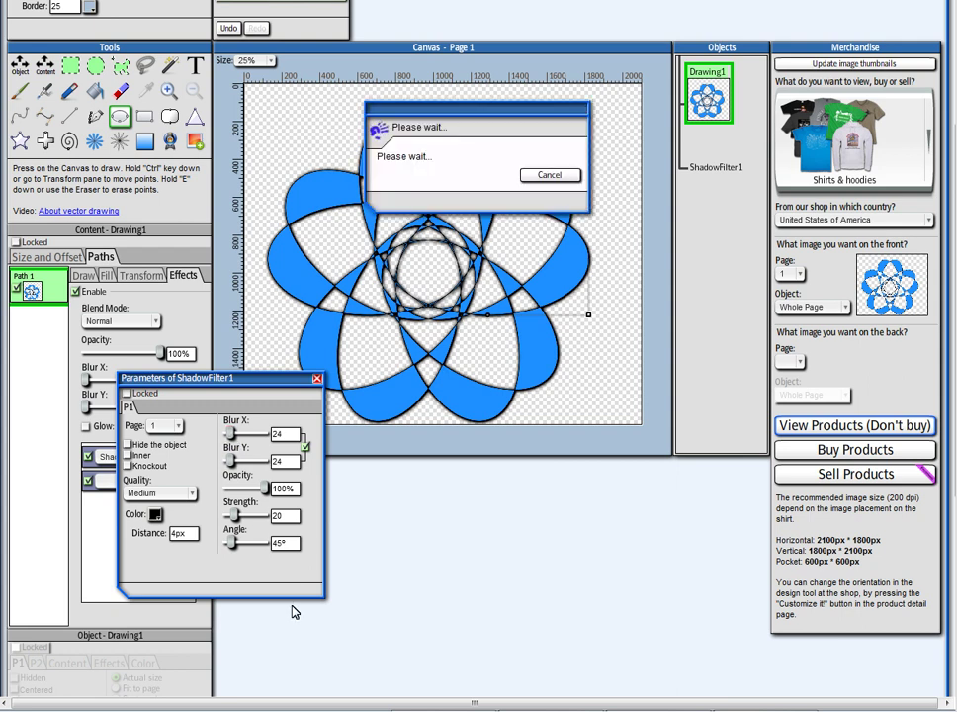
{"action": "left_click", "coordinate": [316, 380]}
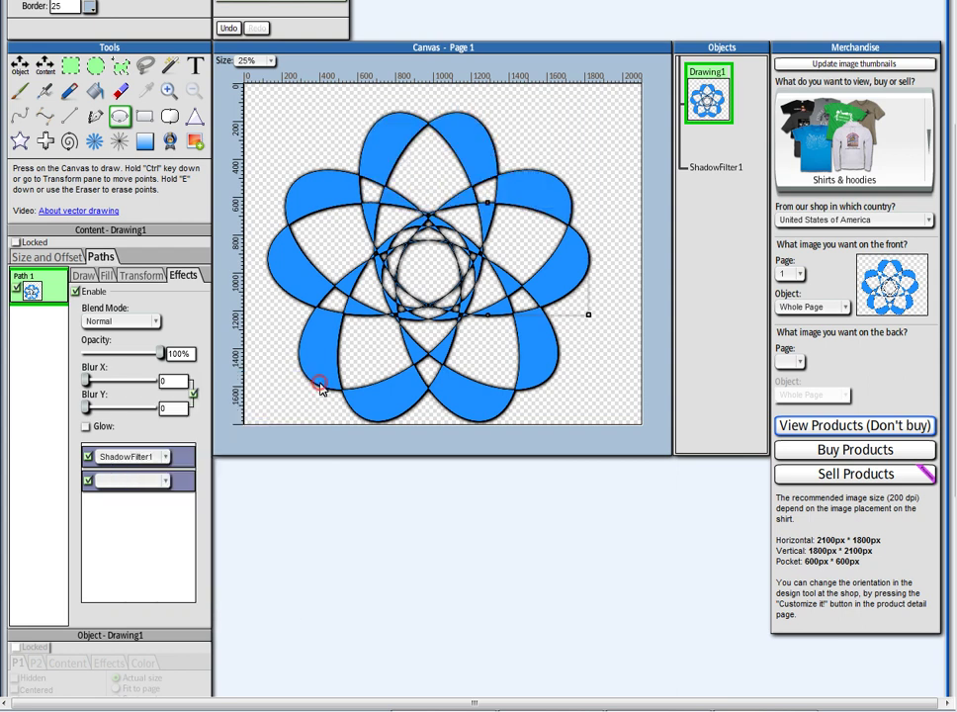
Redraw the rosette larger from the canvas centre with narrower, overlapping petals.
{"action": "left_click", "coordinate": [431, 267]}
{"action": "mouse_move", "coordinate": [433, 260]}
{"action": "left_mouse_down"}
{"action": "mouse_move", "coordinate": [465, 219]}
{"action": "mouse_move", "coordinate": [562, 161]}
{"action": "mouse_move", "coordinate": [559, 196]}
{"action": "left_mouse_up"}
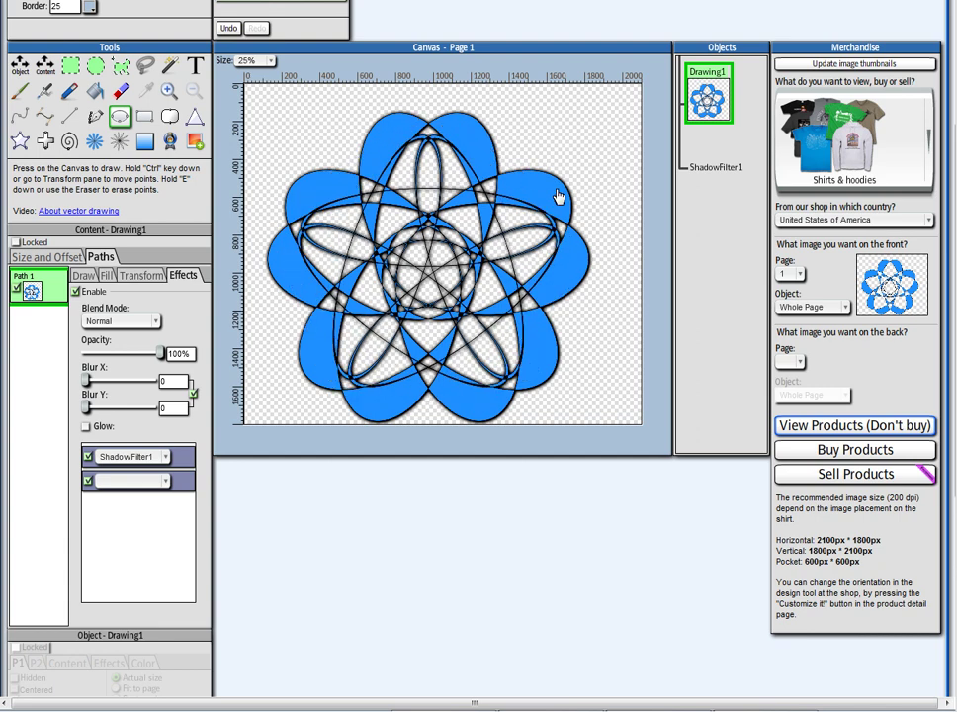
{"action": "left_click_drag", "start_coordinate": [553, 299], "coordinate": [494, 156]}
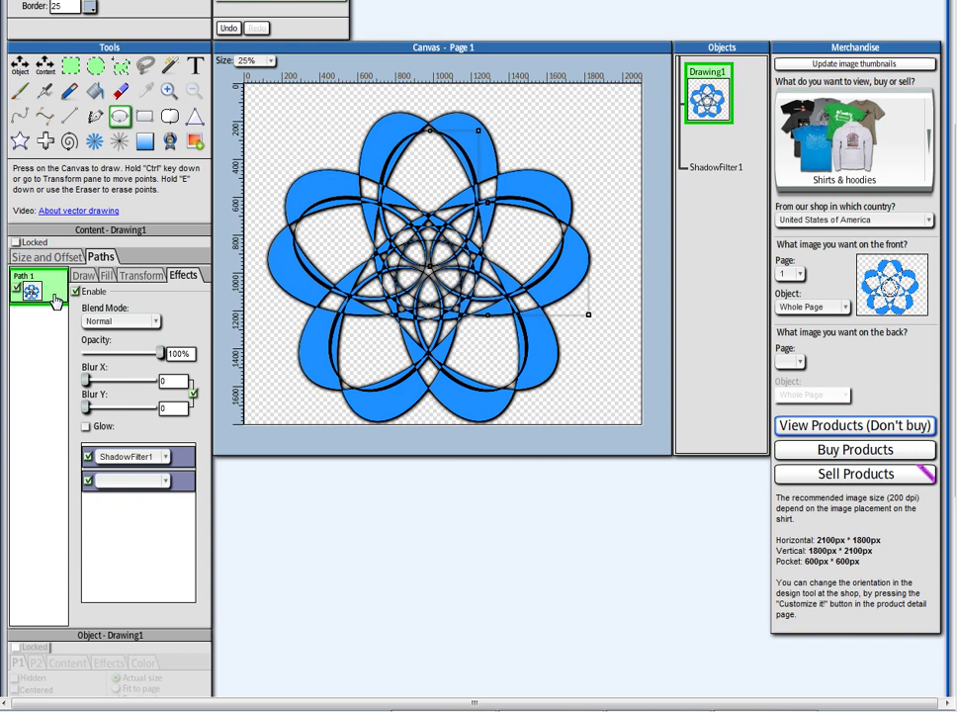
Nudge the rosette's origin and centre path point so the inner loops form a denser lattice.
{"action": "left_click", "coordinate": [84, 276]}
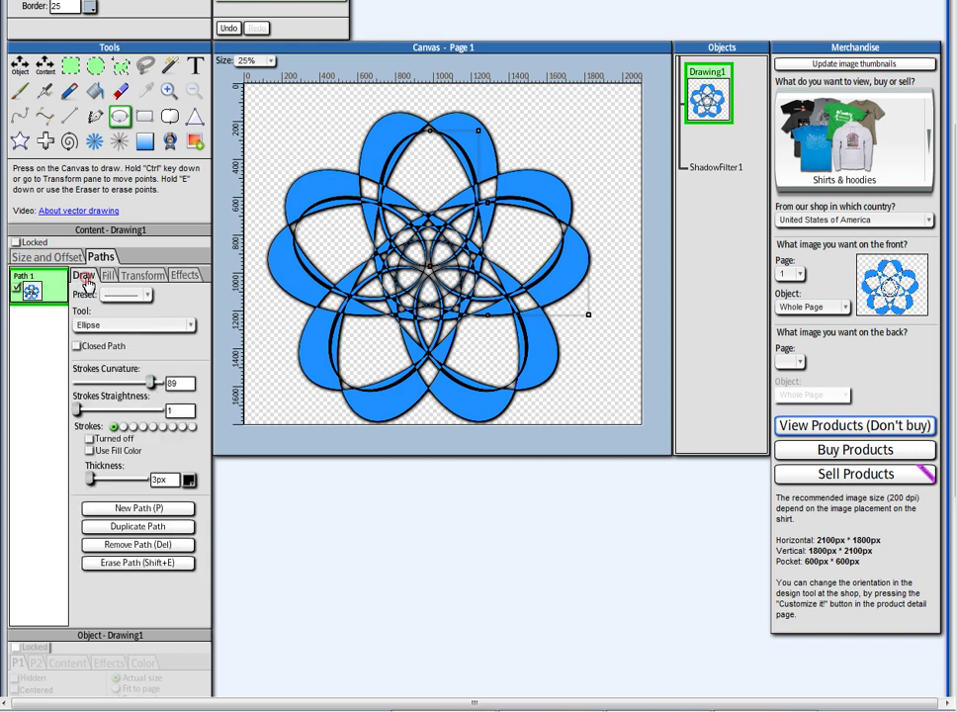
{"action": "left_click", "coordinate": [146, 276]}
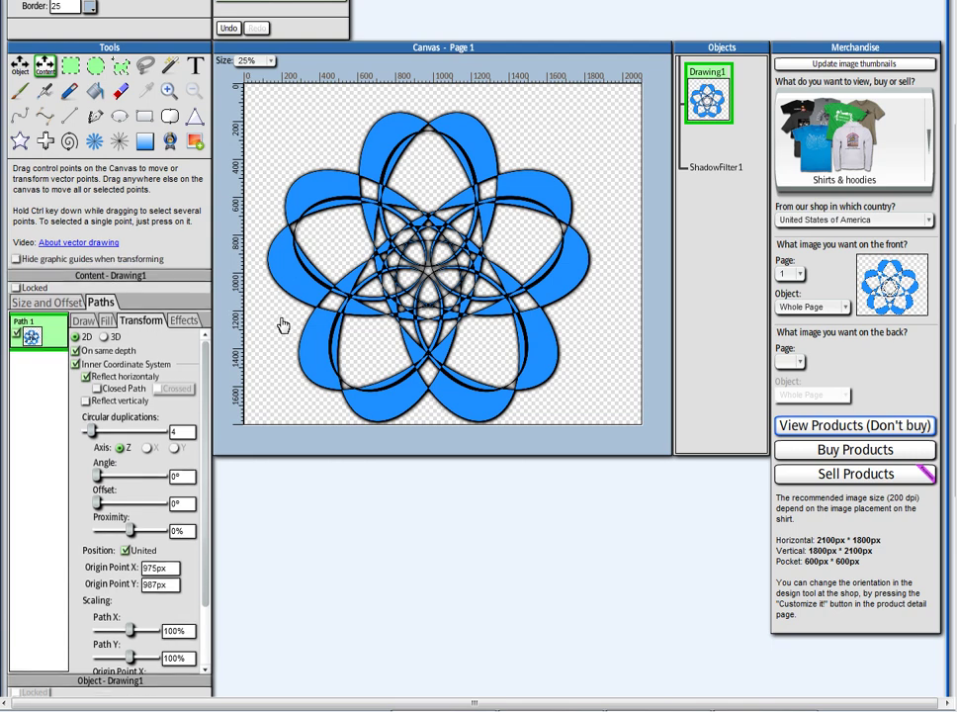
{"action": "mouse_move", "coordinate": [492, 345]}
{"action": "left_mouse_down"}
{"action": "mouse_move", "coordinate": [496, 325]}
{"action": "mouse_move", "coordinate": [505, 327]}
{"action": "mouse_move", "coordinate": [493, 336]}
{"action": "left_mouse_up"}
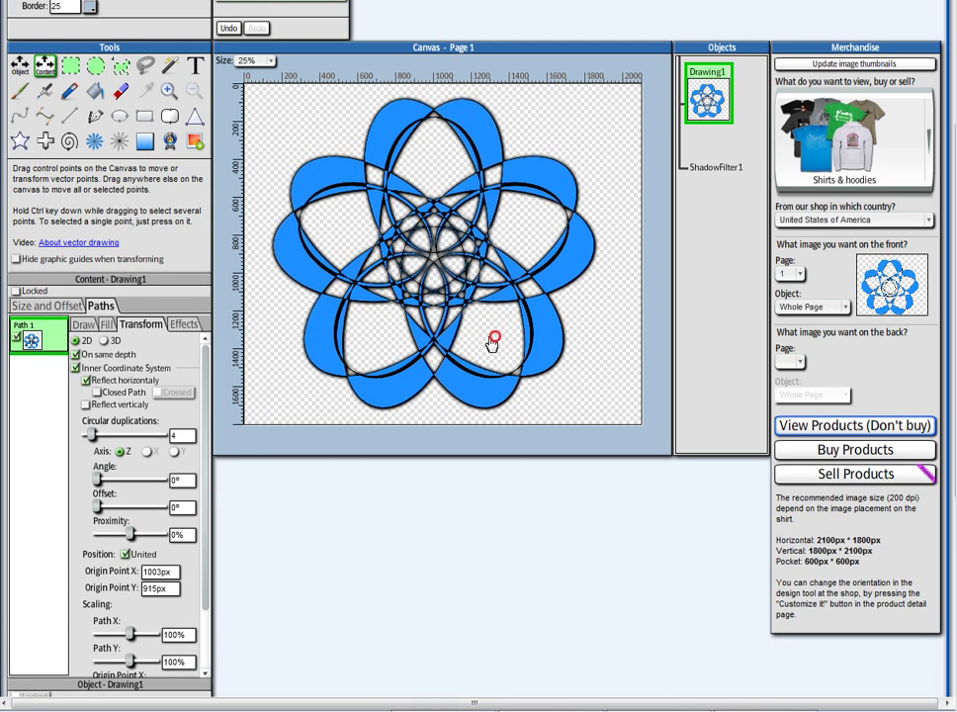
{"action": "left_click", "coordinate": [82, 325]}
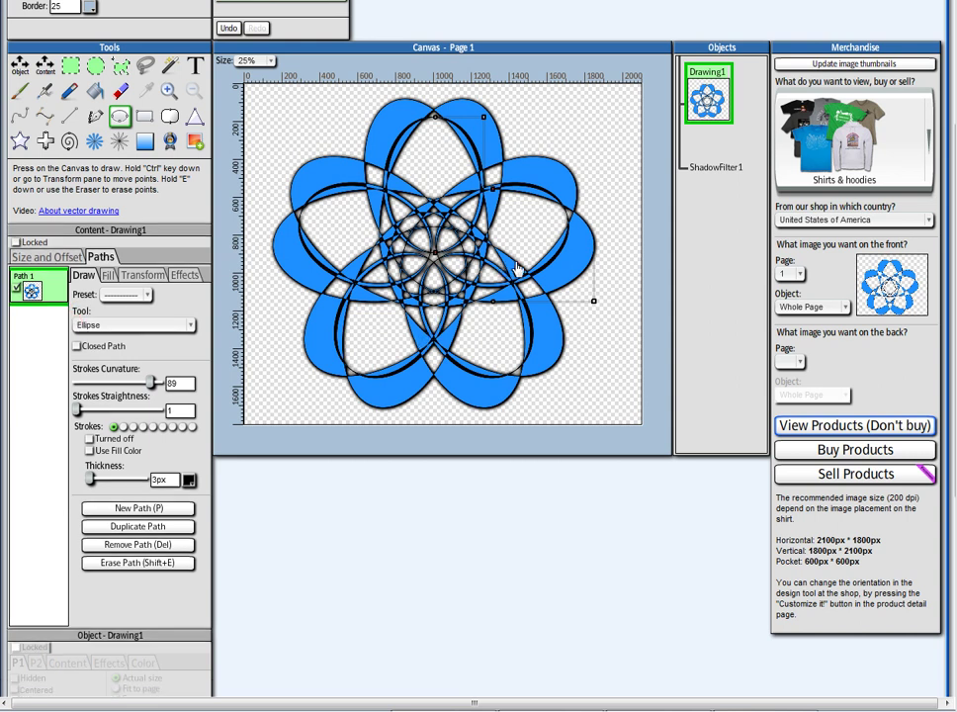
{"action": "left_click", "coordinate": [435, 253]}
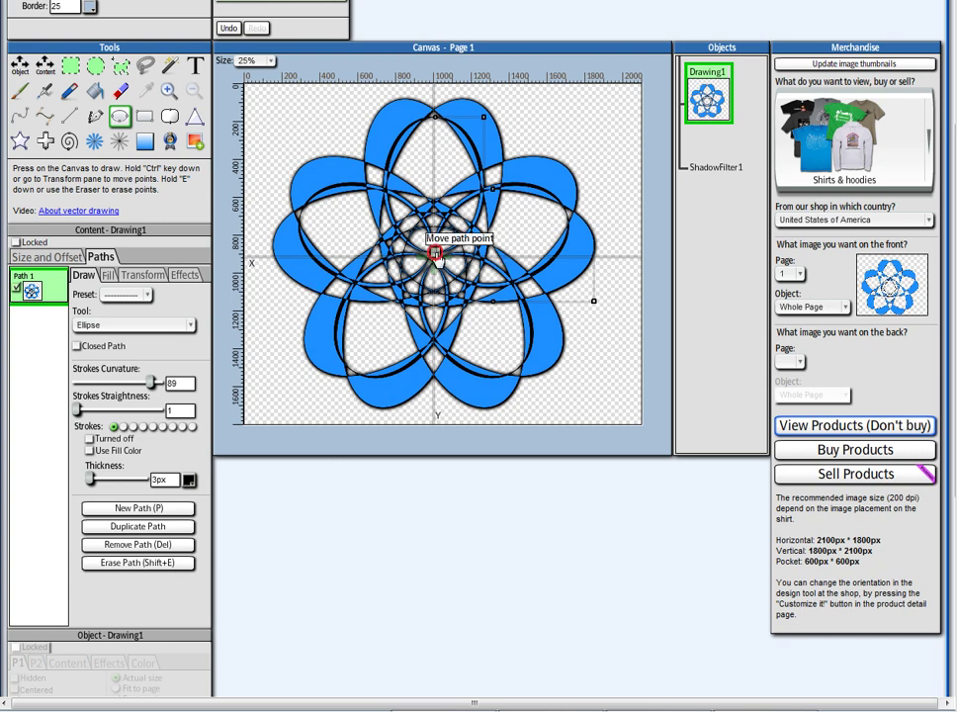
{"action": "mouse_move", "coordinate": [436, 253]}
{"action": "left_mouse_down"}
{"action": "mouse_move", "coordinate": [442, 271]}
{"action": "mouse_move", "coordinate": [435, 255]}
{"action": "left_mouse_up"}
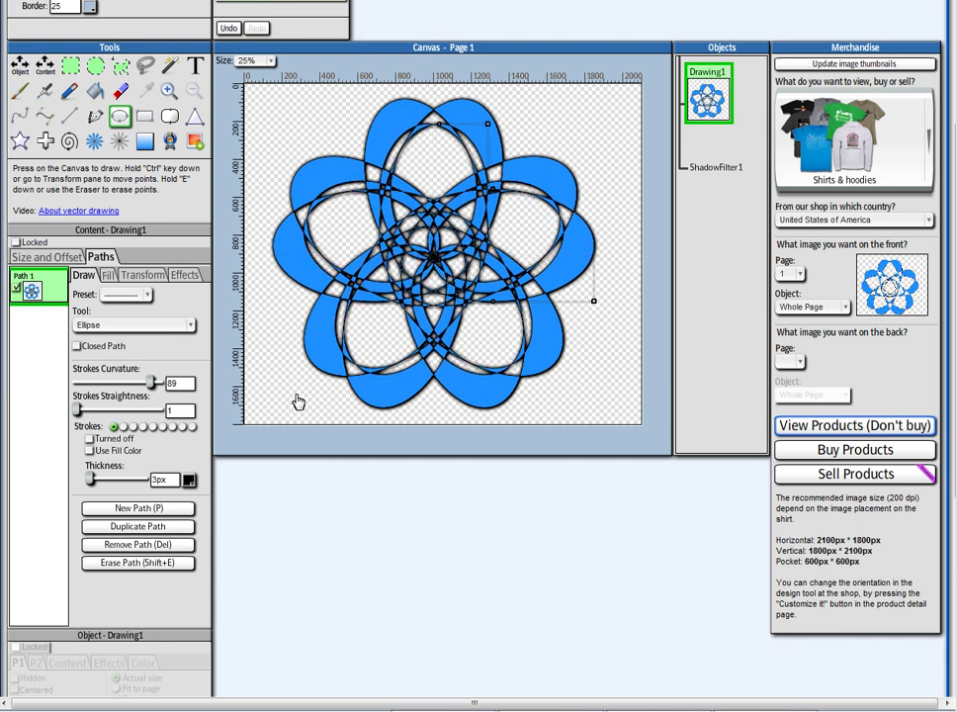
Set Drawing1 as the shirt's front image and preview it on Zazzle men's shirts.
{"action": "left_click", "coordinate": [19, 62]}
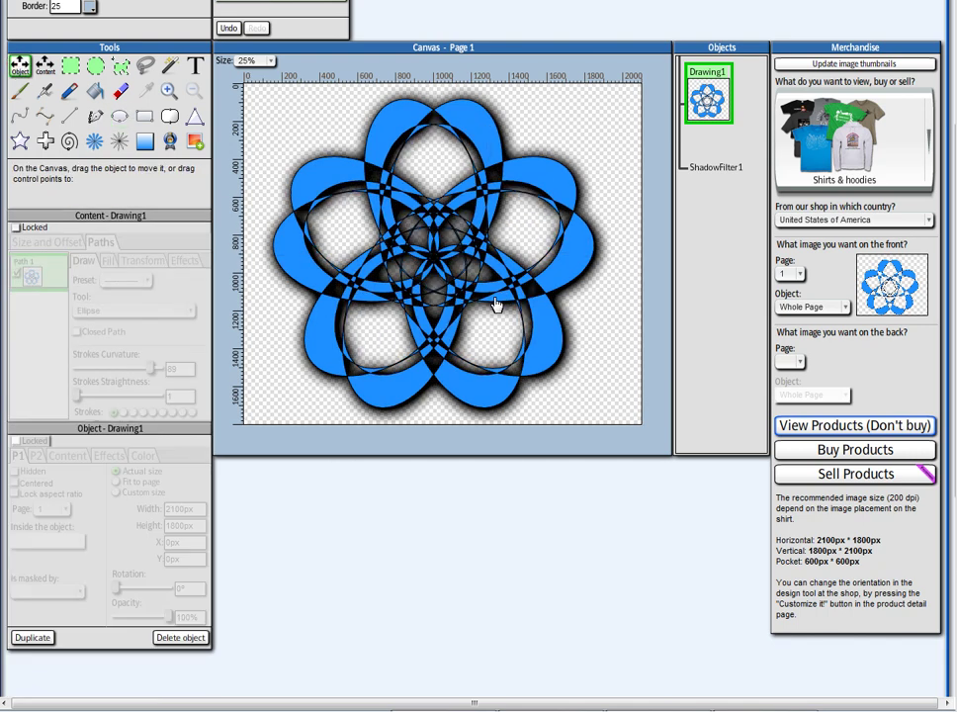
{"action": "left_click", "coordinate": [480, 308]}
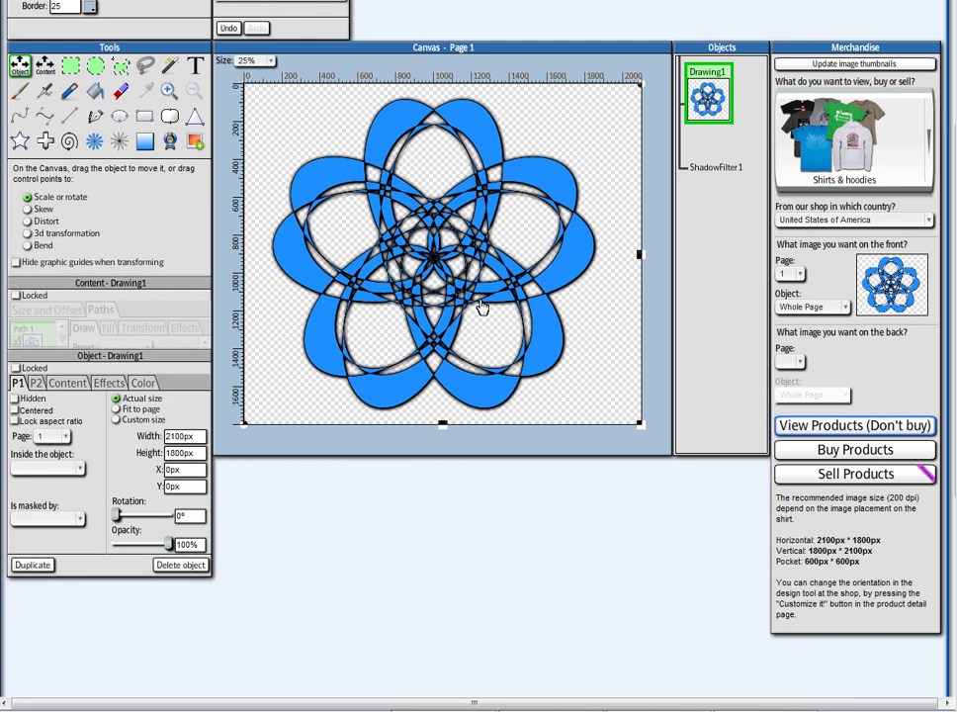
{"action": "left_click", "coordinate": [818, 307]}
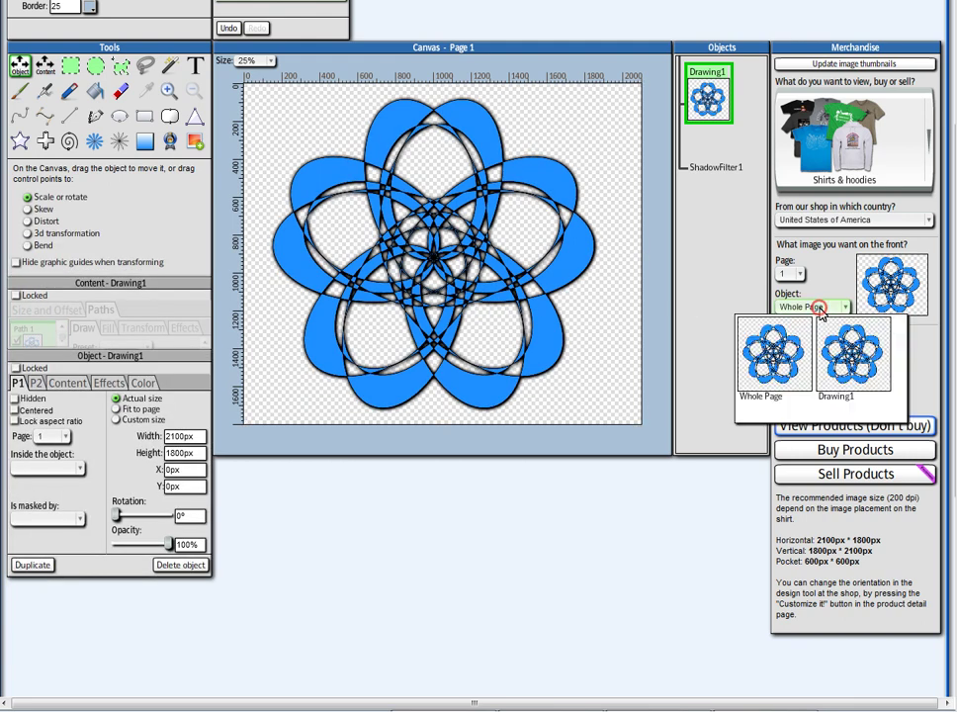
{"action": "left_click", "coordinate": [852, 371]}
{"action": "left_click", "coordinate": [834, 425]}
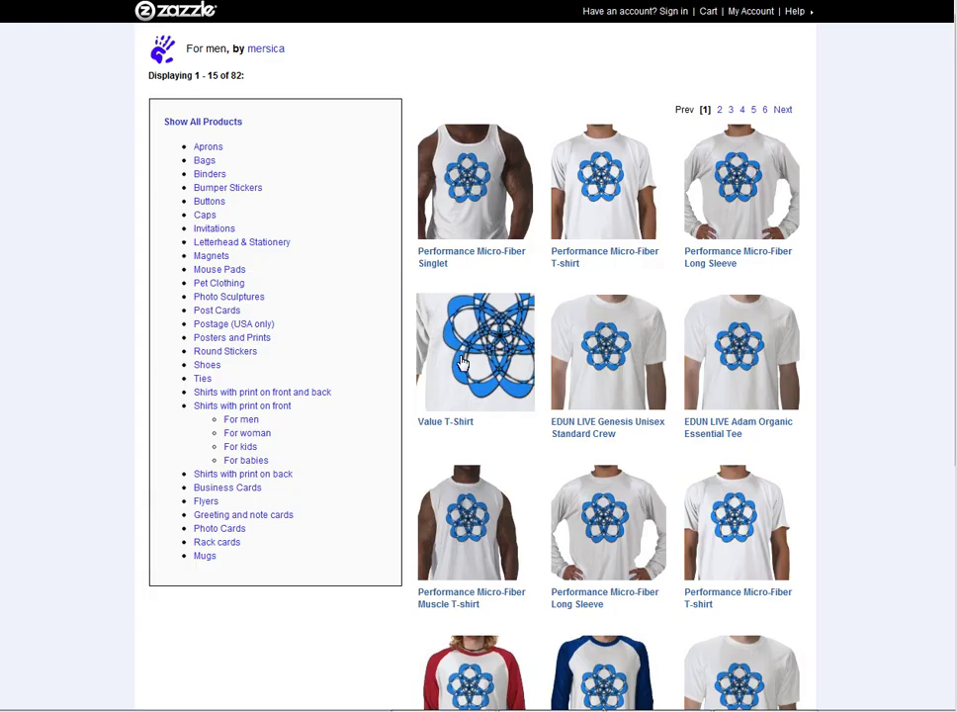
Open the $12.95 Value T-Shirt page and view the rosette enlarged on a model.
{"action": "left_click", "coordinate": [462, 363]}
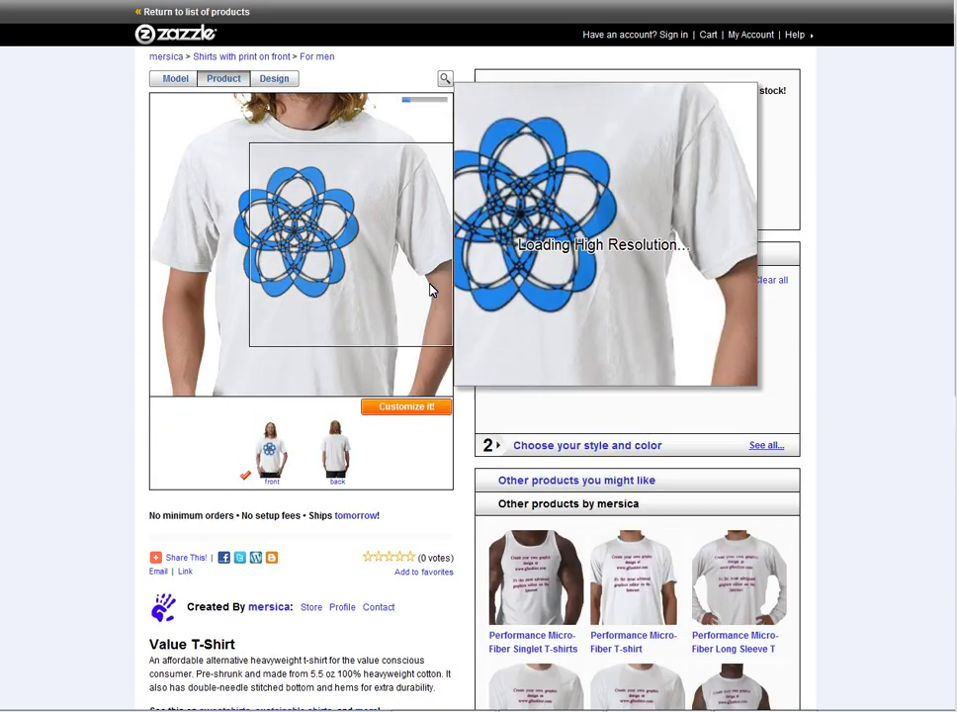
{"action": "left_click", "coordinate": [164, 79]}
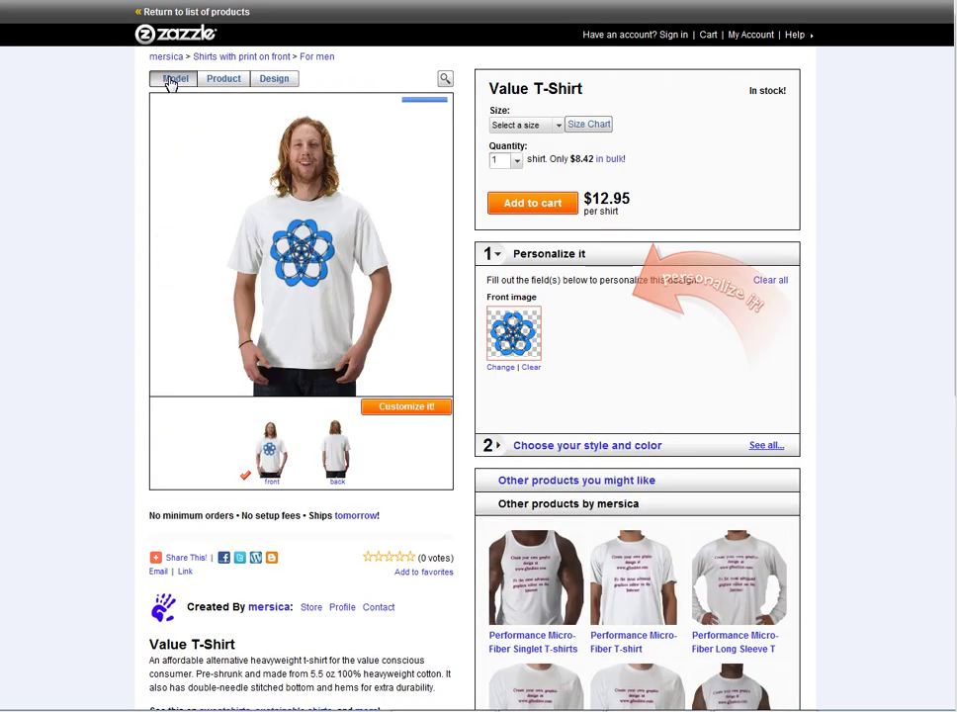
{"action": "left_click", "coordinate": [445, 78]}
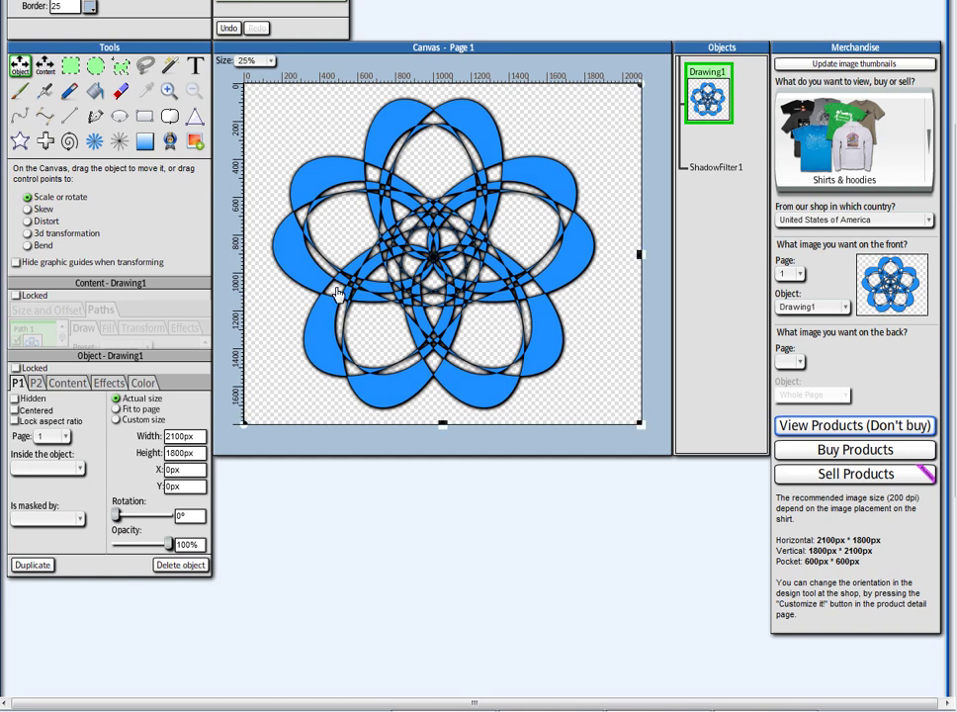
Shrink the rosette drawing to 880 × 752 px in the page's top-left corner.
{"action": "scroll", "coordinate": [336, 293], "scroll_direction": "up", "scroll_amount": 3}
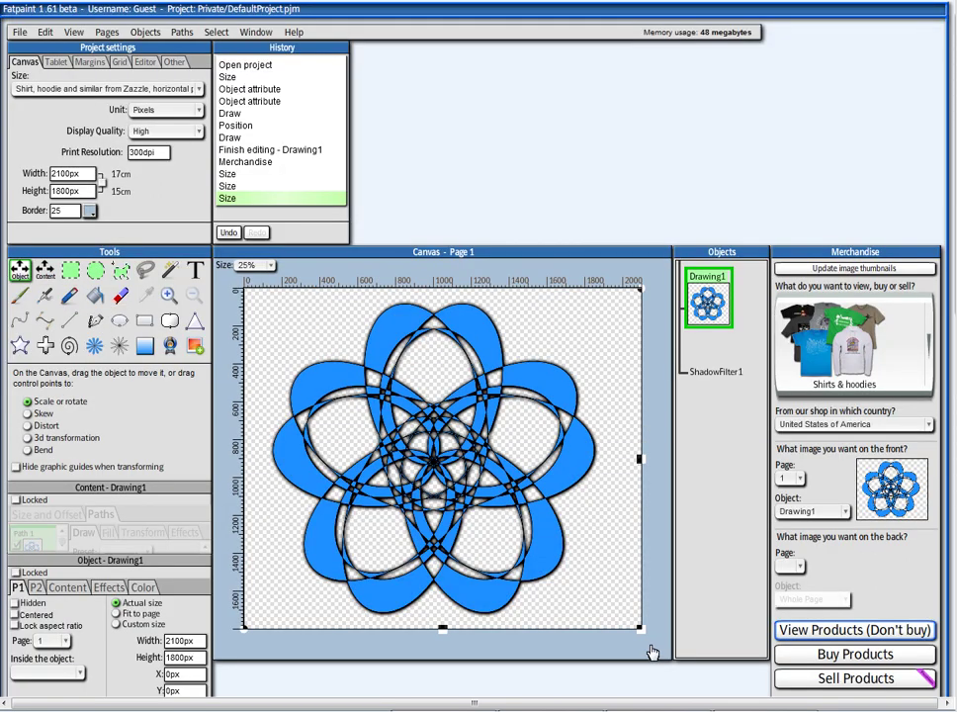
{"action": "mouse_move", "coordinate": [644, 643]}
{"action": "left_mouse_down"}
{"action": "mouse_move", "coordinate": [513, 518]}
{"action": "mouse_move", "coordinate": [450, 491]}
{"action": "mouse_move", "coordinate": [411, 437]}
{"action": "left_mouse_up"}
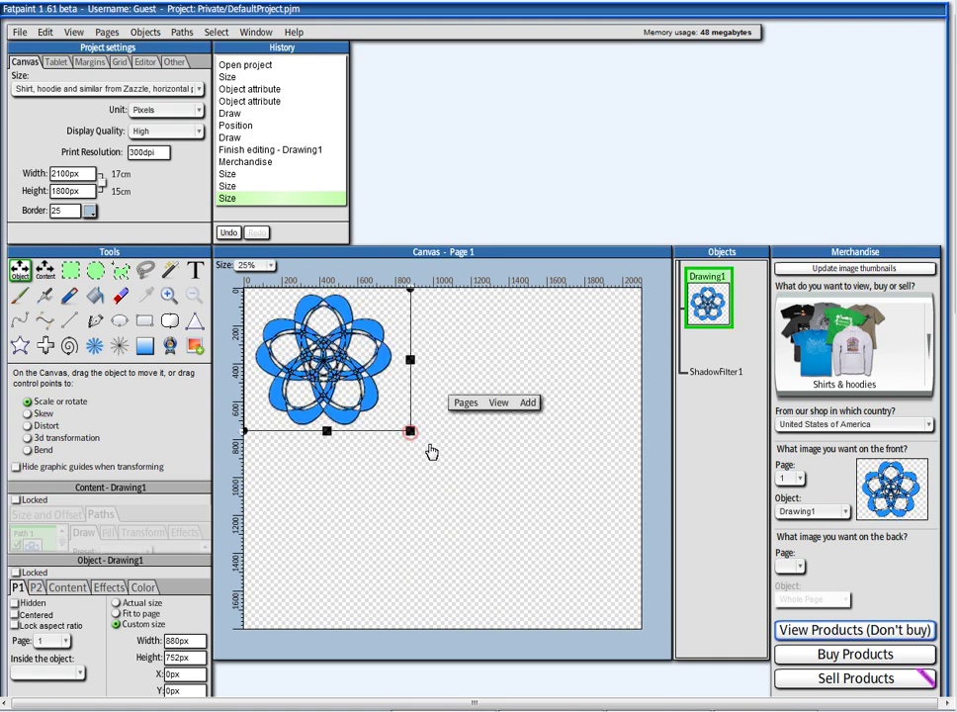
{"action": "left_click", "coordinate": [493, 432]}
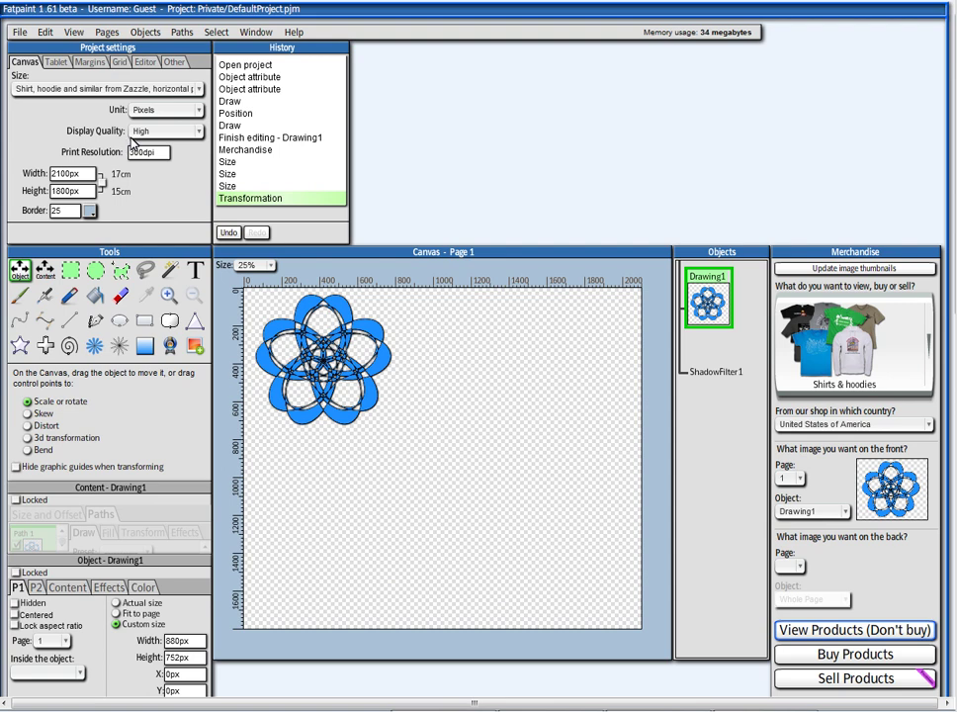
Choose Add object with Vector drawing as the new object type.
{"action": "mouse_move", "coordinate": [133, 143]}
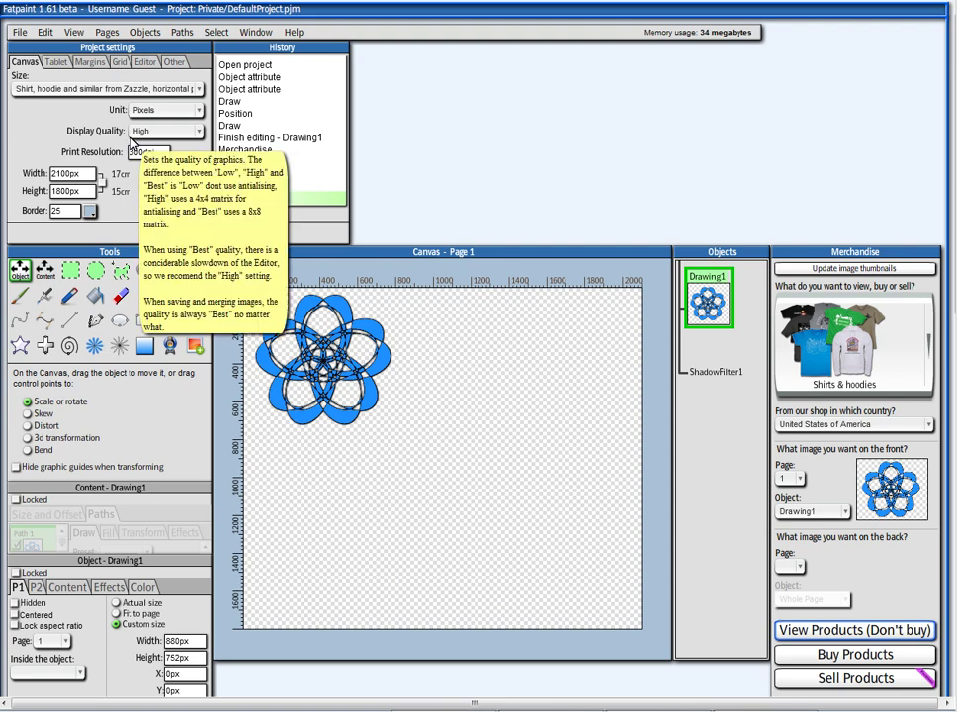
{"action": "left_click", "coordinate": [156, 31]}
{"action": "mouse_move", "coordinate": [175, 51]}
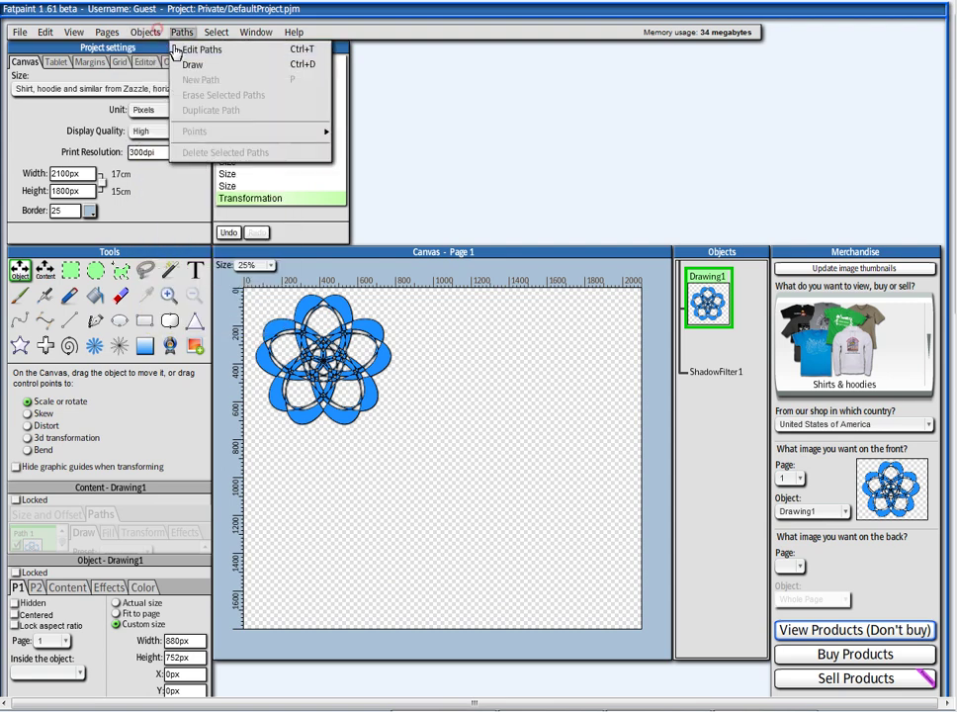
{"action": "mouse_move", "coordinate": [137, 30]}
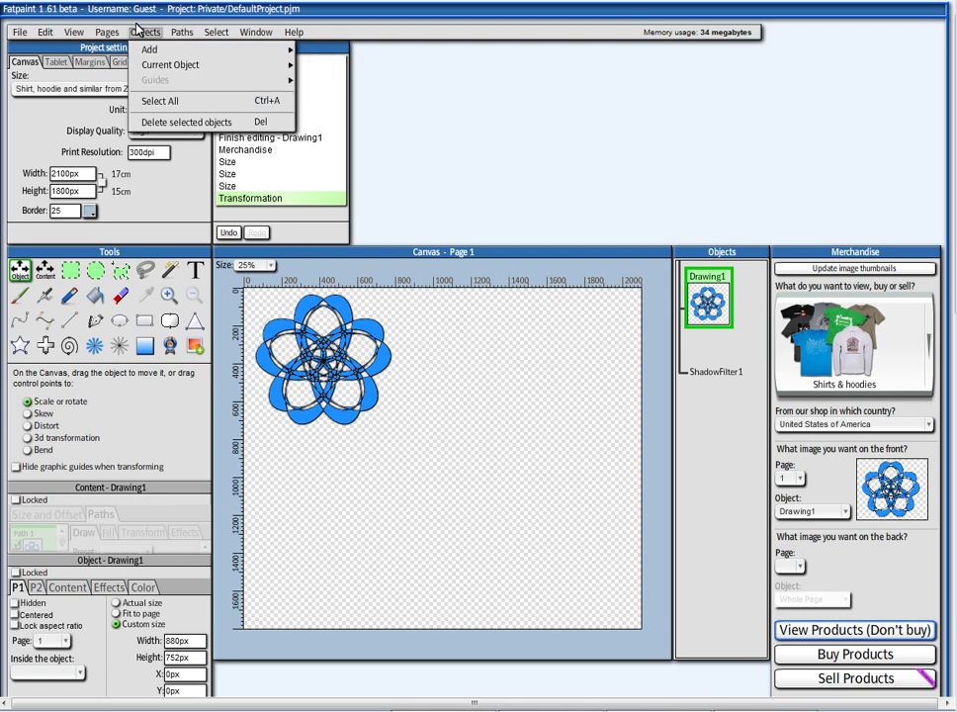
{"action": "left_click", "coordinate": [196, 346]}
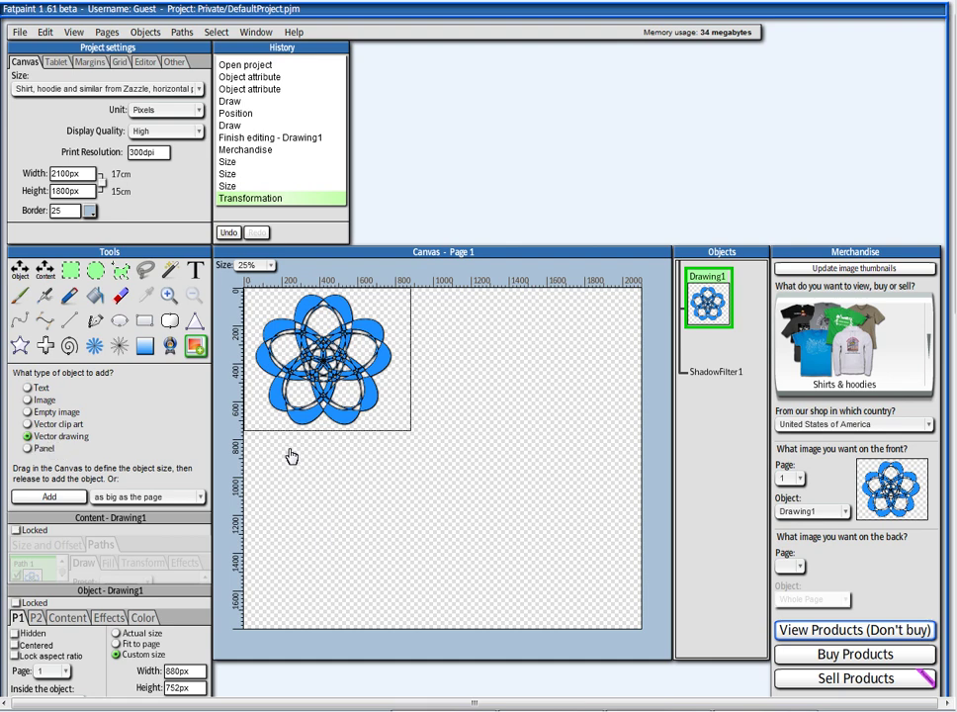
Create Drawing2 below the rosette and draw a closed, curved blue blob in it.
{"action": "mouse_move", "coordinate": [287, 444]}
{"action": "left_mouse_down"}
{"action": "mouse_move", "coordinate": [455, 646]}
{"action": "mouse_move", "coordinate": [492, 630]}
{"action": "left_mouse_up"}
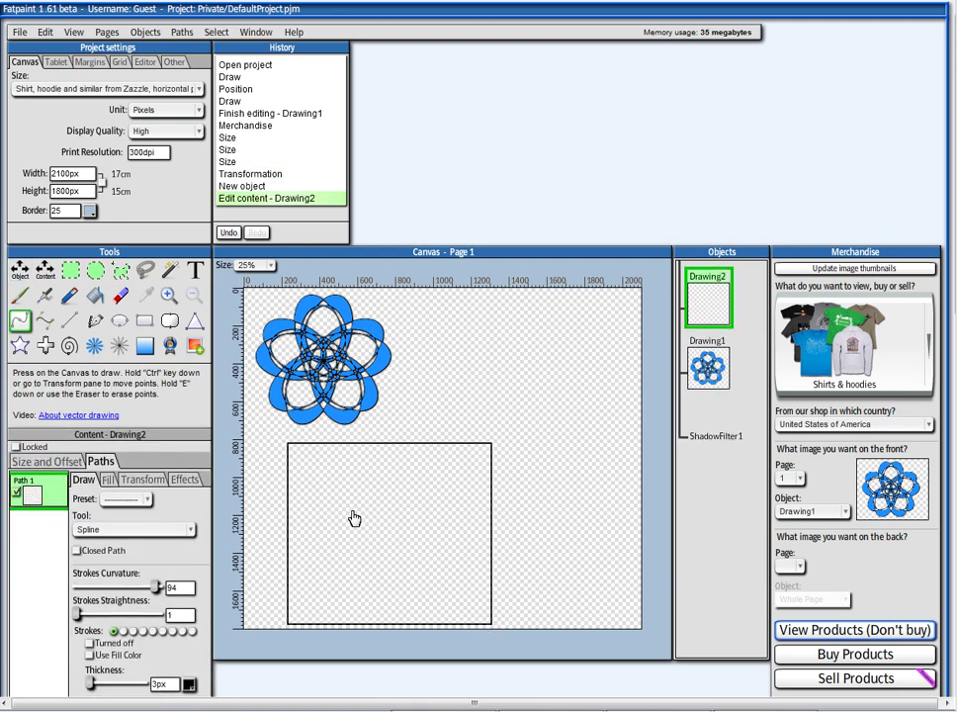
{"action": "scroll", "coordinate": [59, 396], "scroll_direction": "down", "scroll_amount": 3}
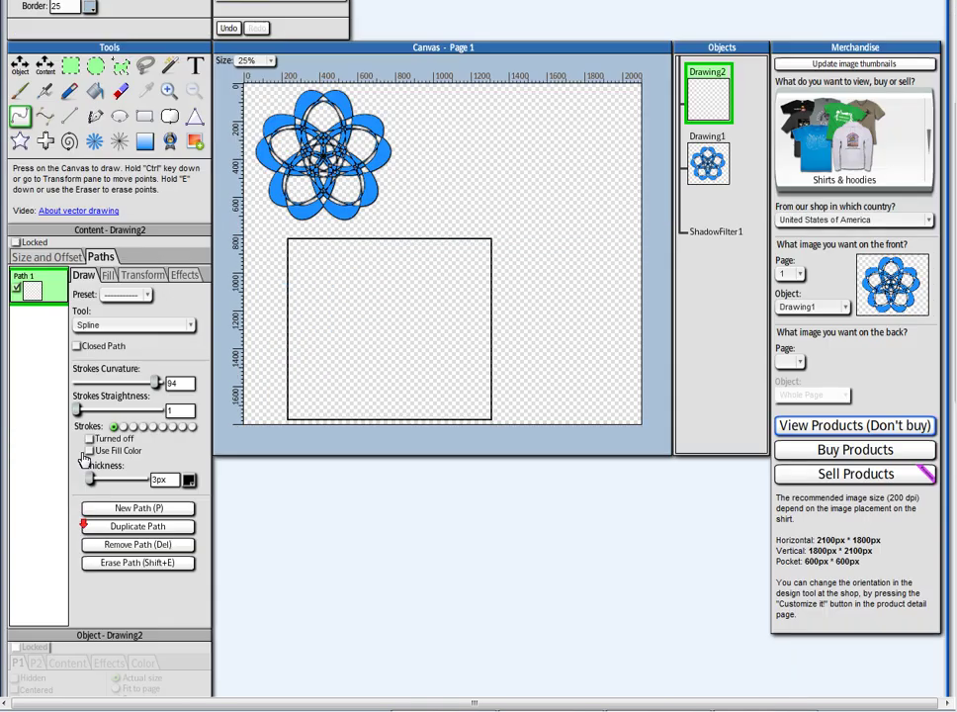
{"action": "left_click", "coordinate": [107, 329]}
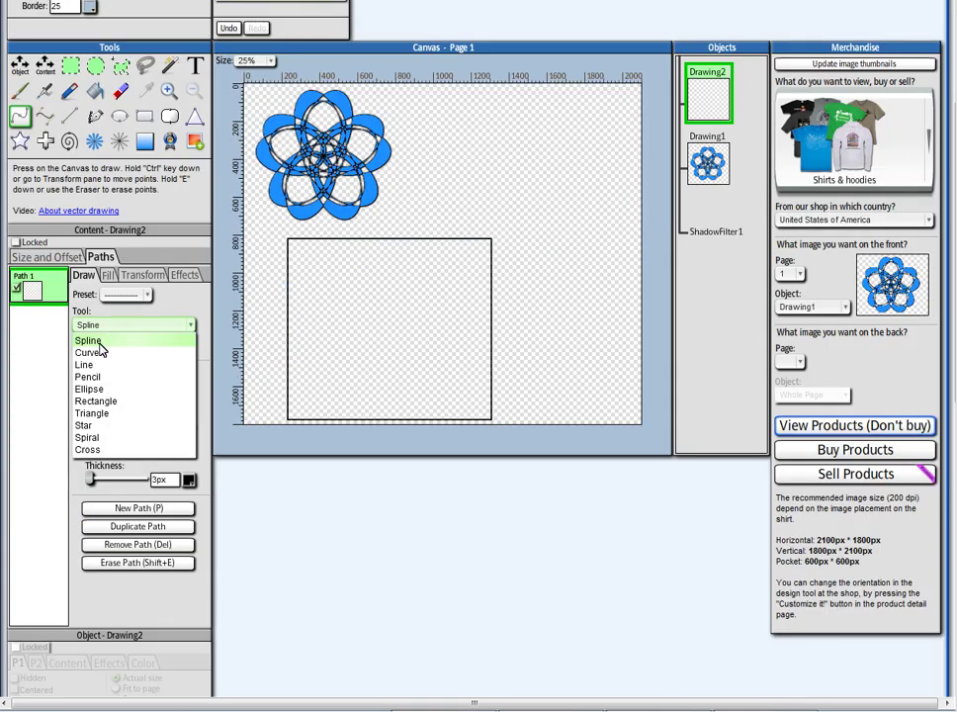
{"action": "left_click", "coordinate": [88, 353]}
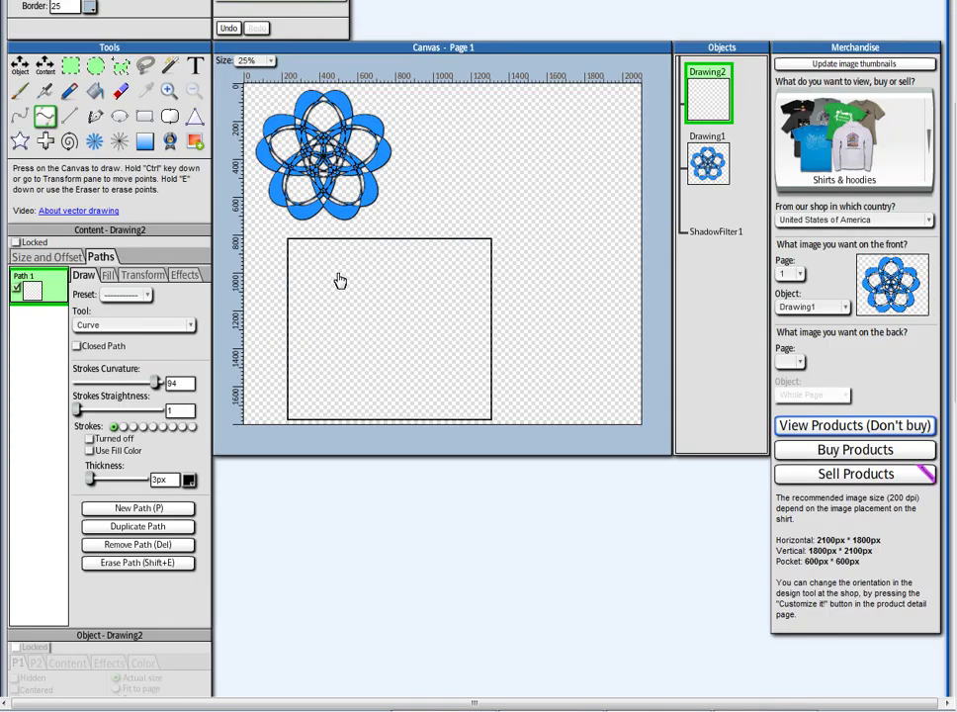
{"action": "mouse_move", "coordinate": [336, 274]}
{"action": "left_mouse_down"}
{"action": "mouse_move", "coordinate": [346, 294]}
{"action": "mouse_move", "coordinate": [415, 295]}
{"action": "mouse_move", "coordinate": [428, 279]}
{"action": "mouse_move", "coordinate": [423, 344]}
{"action": "mouse_move", "coordinate": [351, 355]}
{"action": "left_mouse_up"}
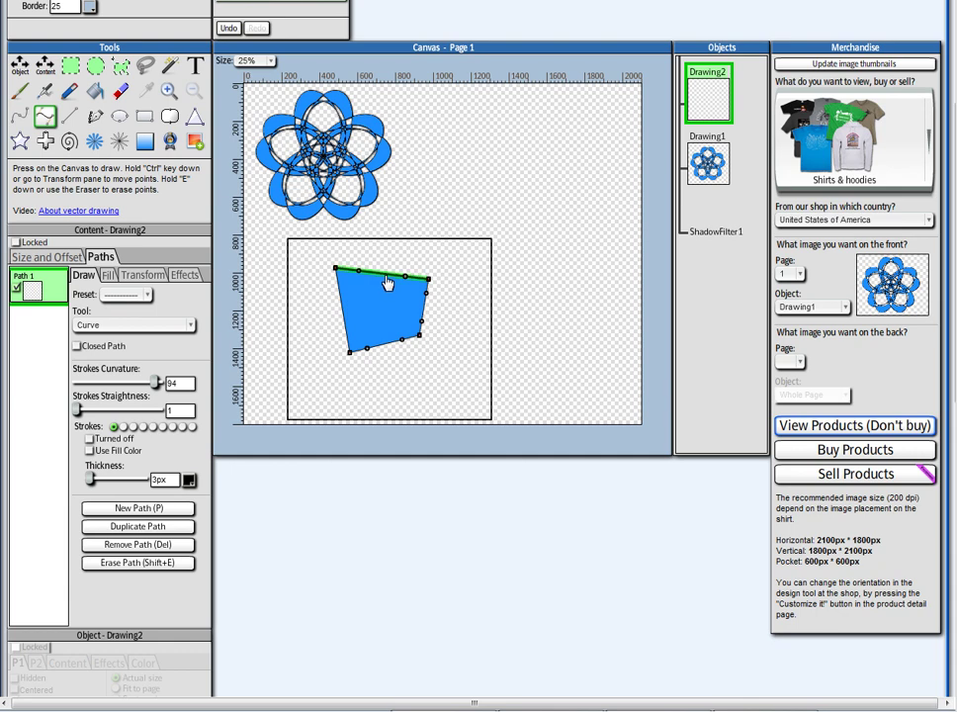
{"action": "left_click_drag", "start_coordinate": [387, 280], "coordinate": [467, 319]}
{"action": "left_click_drag", "start_coordinate": [387, 350], "coordinate": [396, 368]}
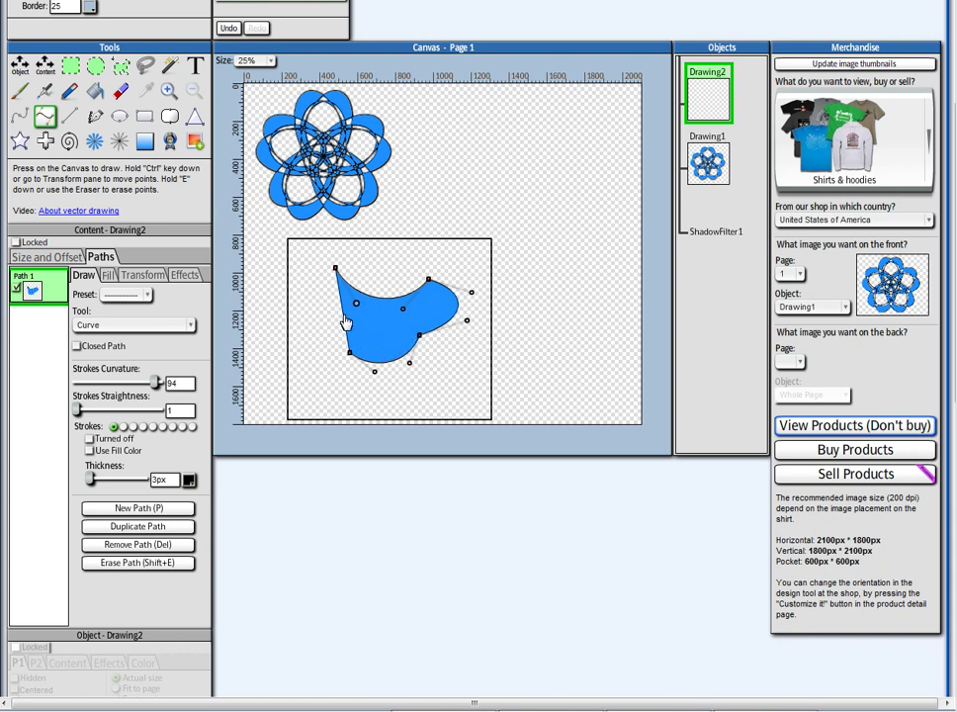
{"action": "left_click", "coordinate": [111, 351]}
{"action": "left_click_drag", "start_coordinate": [348, 342], "coordinate": [313, 332]}
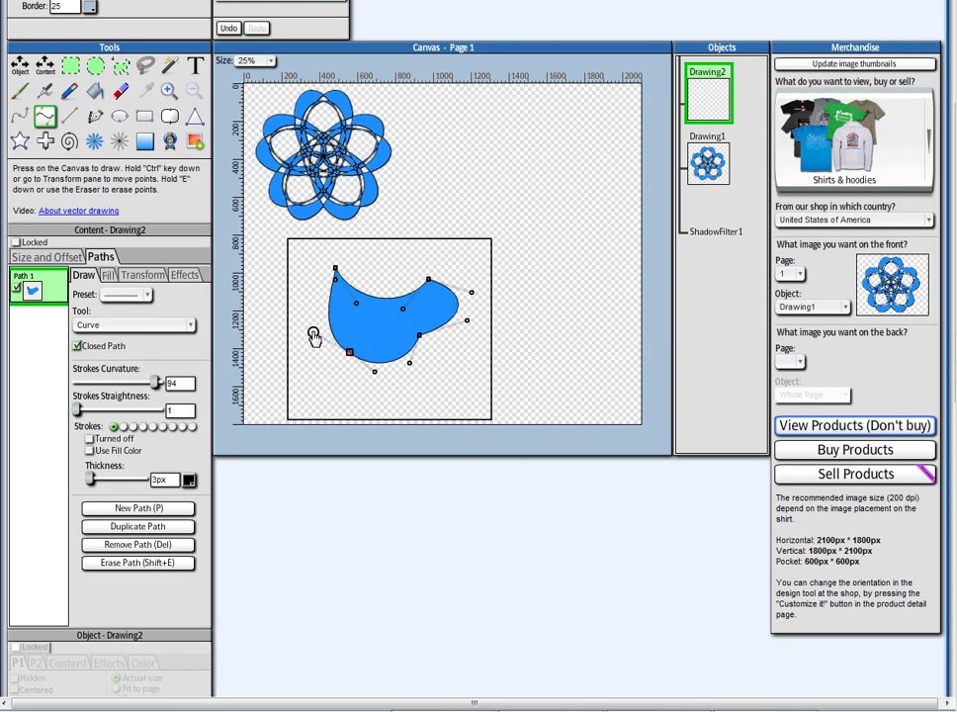
Try an Inner Coordinate System repeat of the curve, then erase Drawing2's Path 1.
{"action": "left_click", "coordinate": [148, 275]}
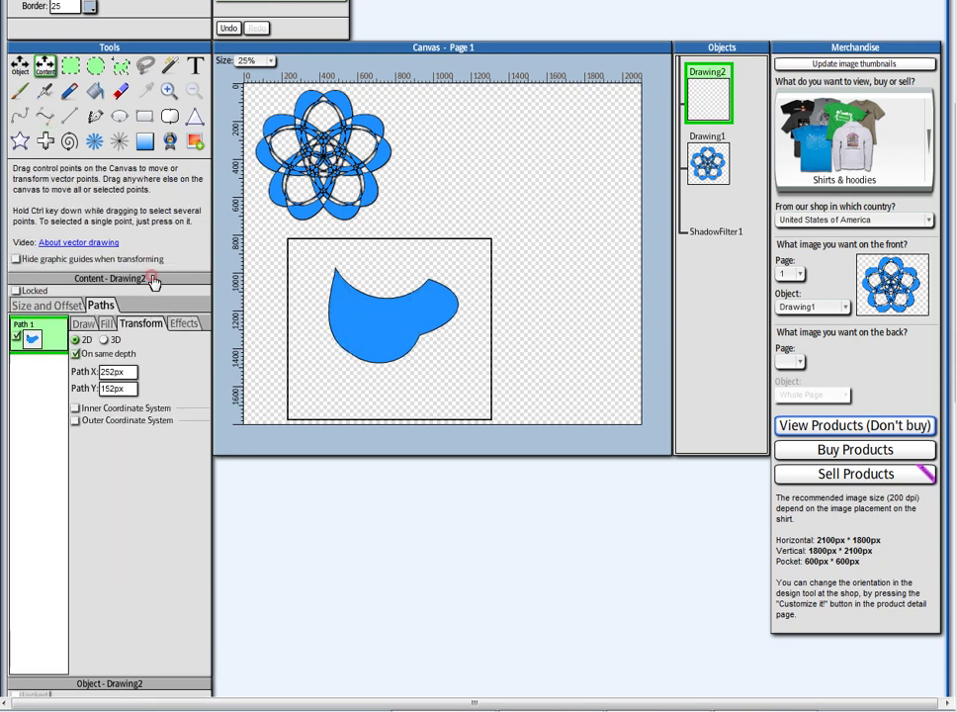
{"action": "left_click", "coordinate": [76, 409]}
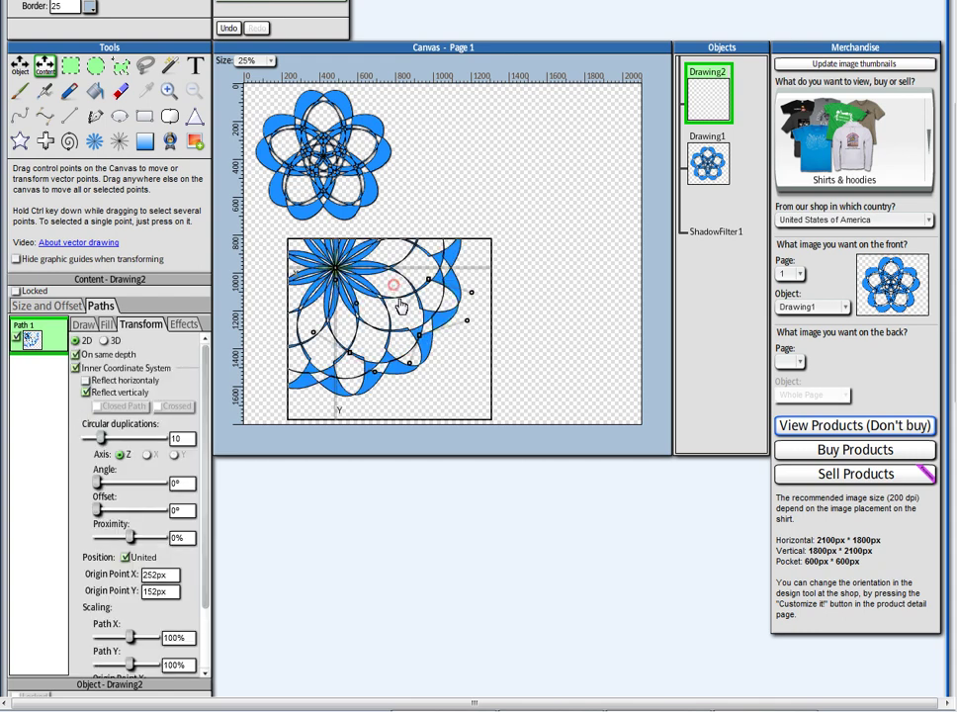
{"action": "left_click_drag", "start_coordinate": [397, 293], "coordinate": [453, 361]}
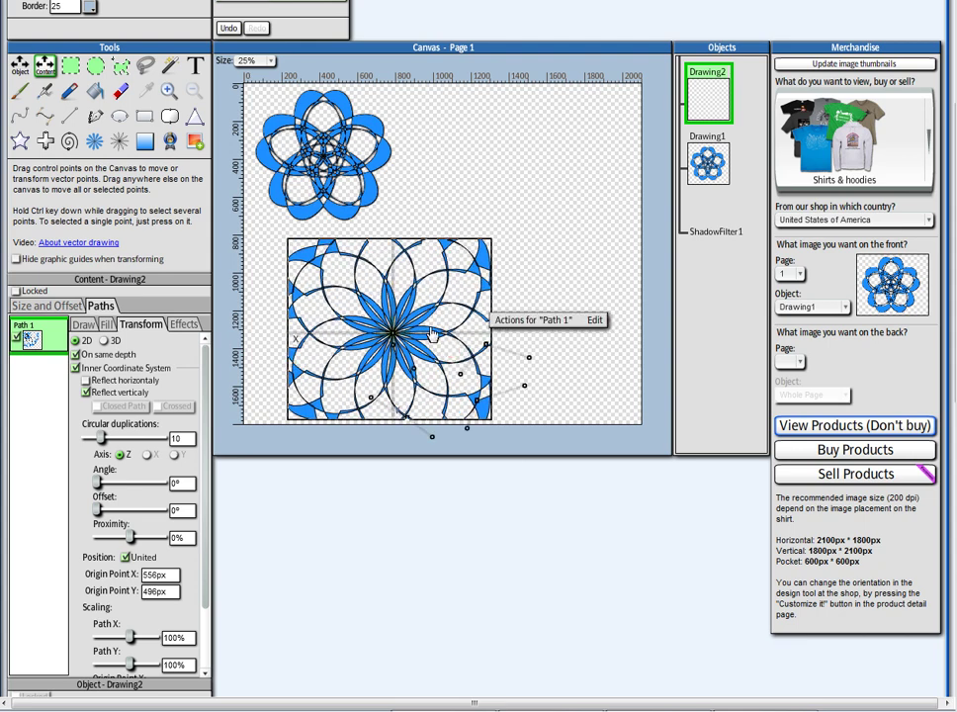
{"action": "left_click", "coordinate": [496, 292]}
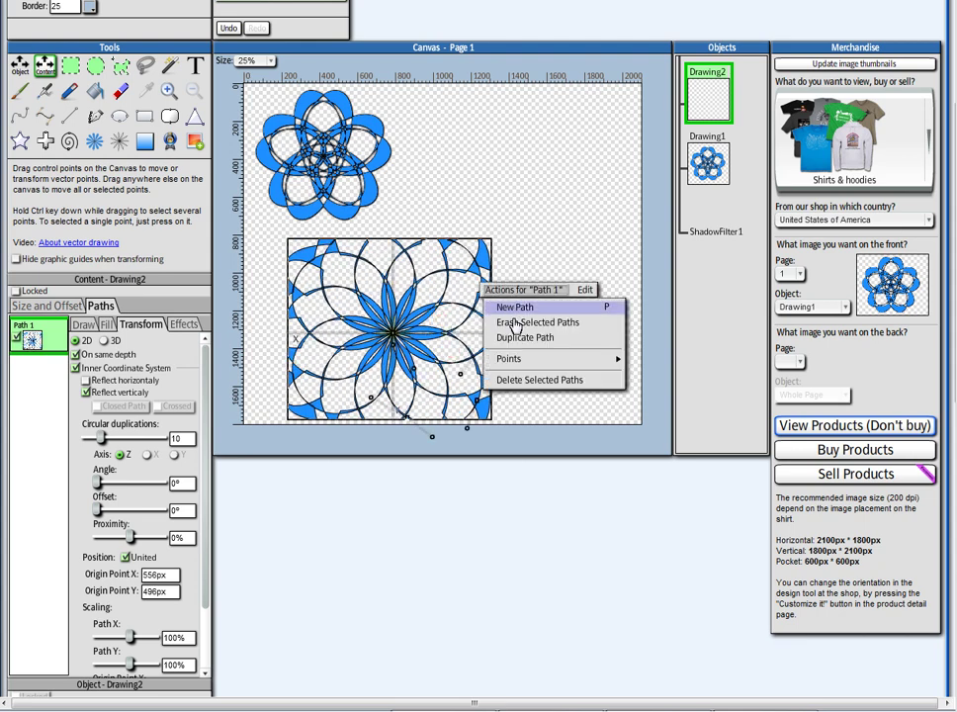
{"action": "left_click", "coordinate": [511, 324]}
Draw a blue triangle-star rosette centred in the lower frame using the Triangle tool.
{"action": "left_click", "coordinate": [83, 324]}
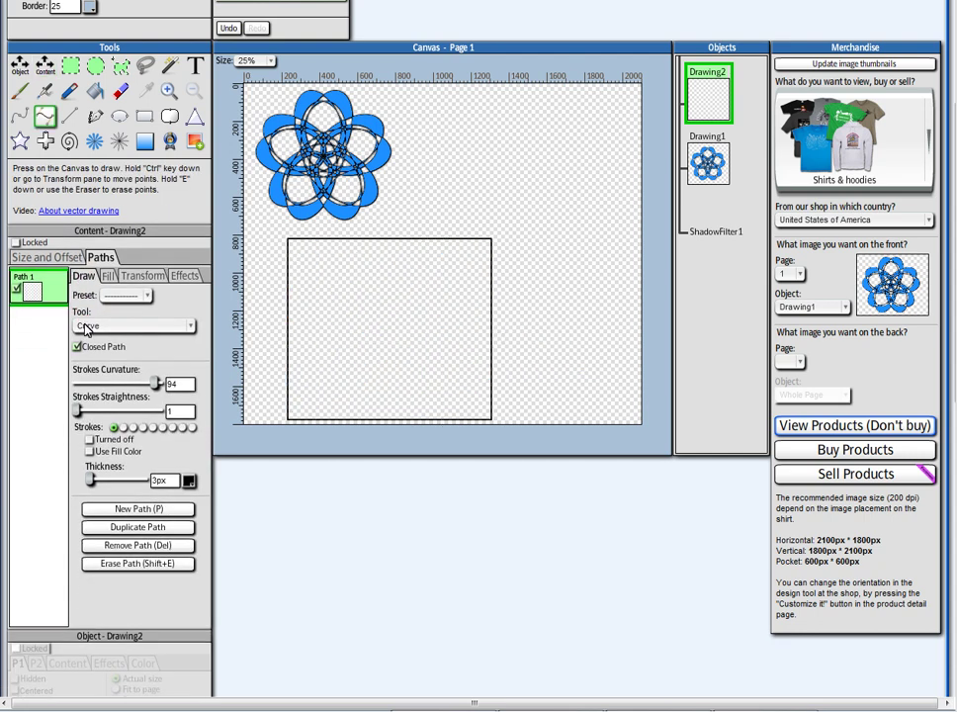
{"action": "left_click", "coordinate": [114, 326]}
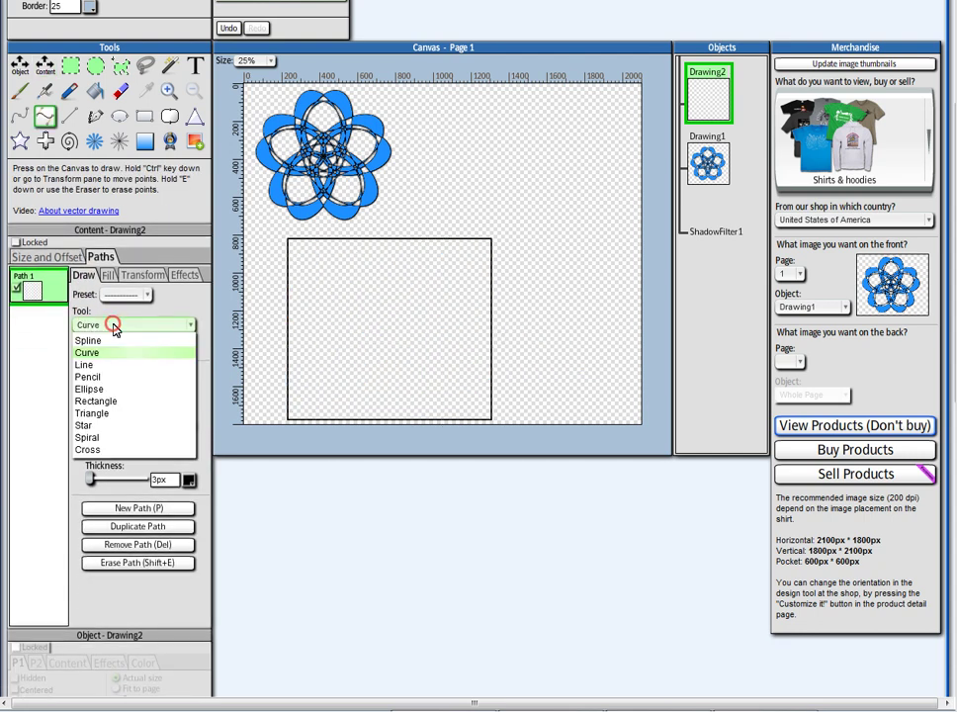
{"action": "left_click", "coordinate": [103, 416]}
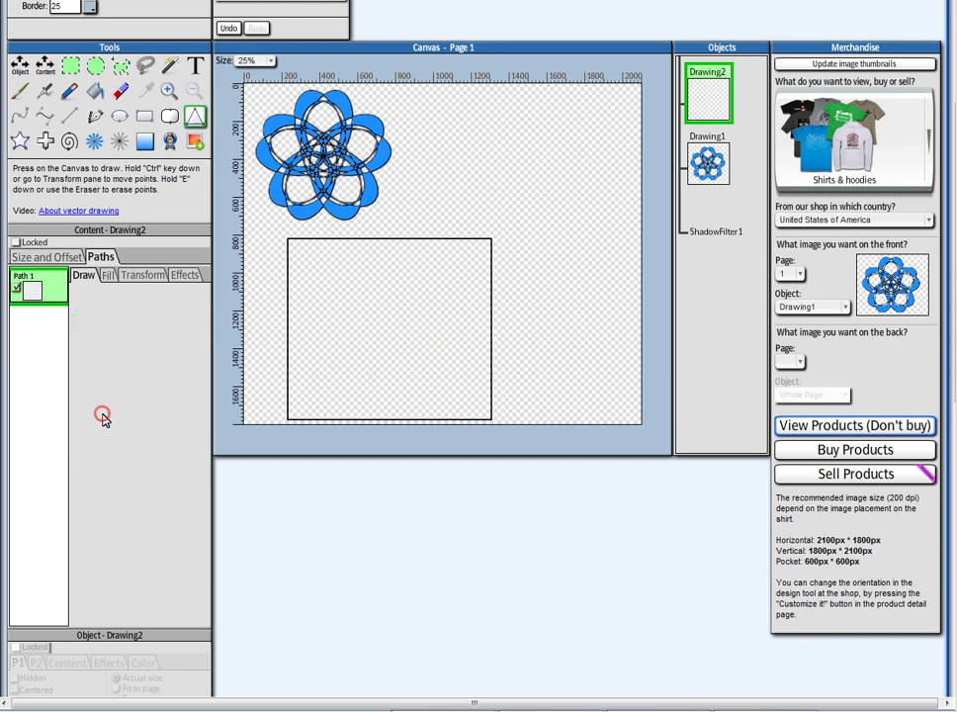
{"action": "mouse_move", "coordinate": [392, 329]}
{"action": "left_mouse_down"}
{"action": "mouse_move", "coordinate": [394, 350]}
{"action": "mouse_move", "coordinate": [417, 381]}
{"action": "mouse_move", "coordinate": [414, 402]}
{"action": "mouse_move", "coordinate": [428, 407]}
{"action": "left_mouse_up"}
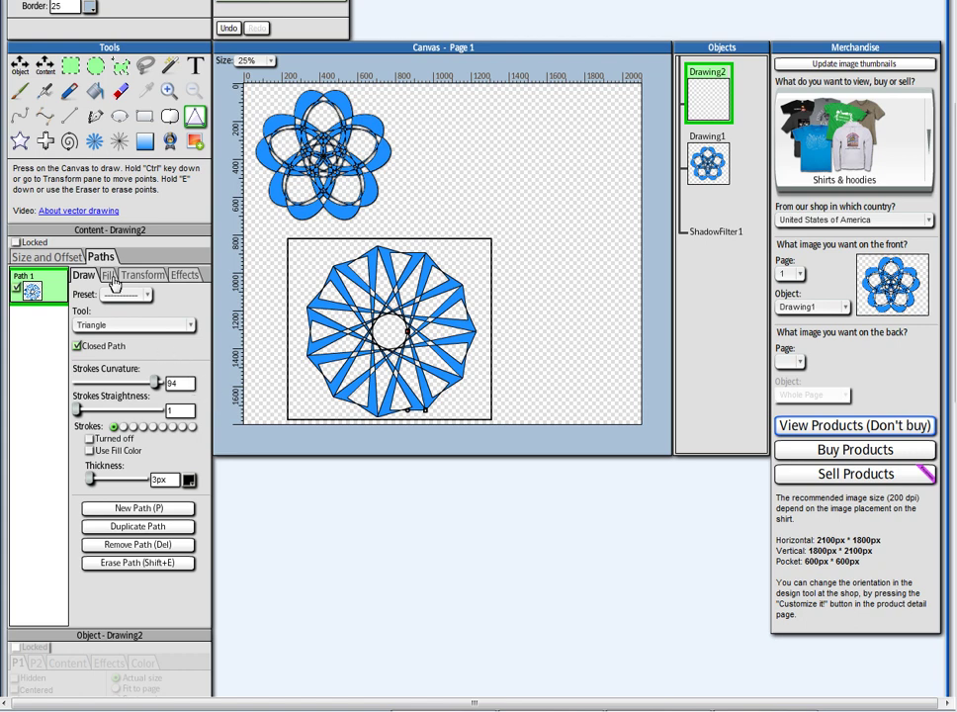
Fill the triangle rosette coral orange and make its outlines use the fill colour.
{"action": "left_click", "coordinate": [107, 276]}
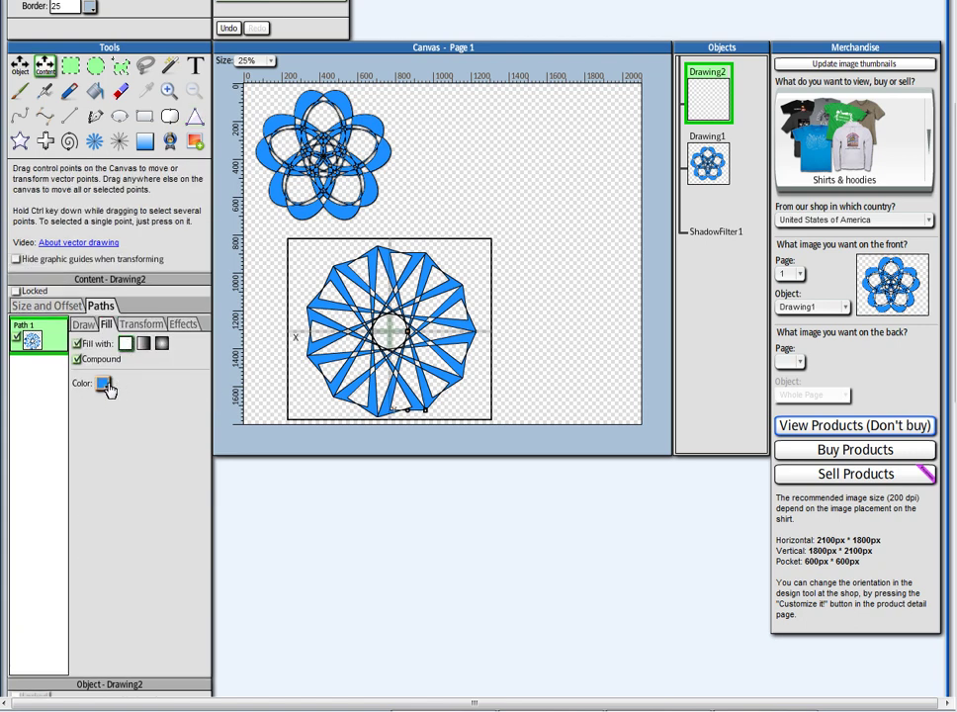
{"action": "left_click", "coordinate": [102, 383]}
{"action": "scroll", "coordinate": [293, 308], "scroll_direction": "up", "scroll_amount": 2}
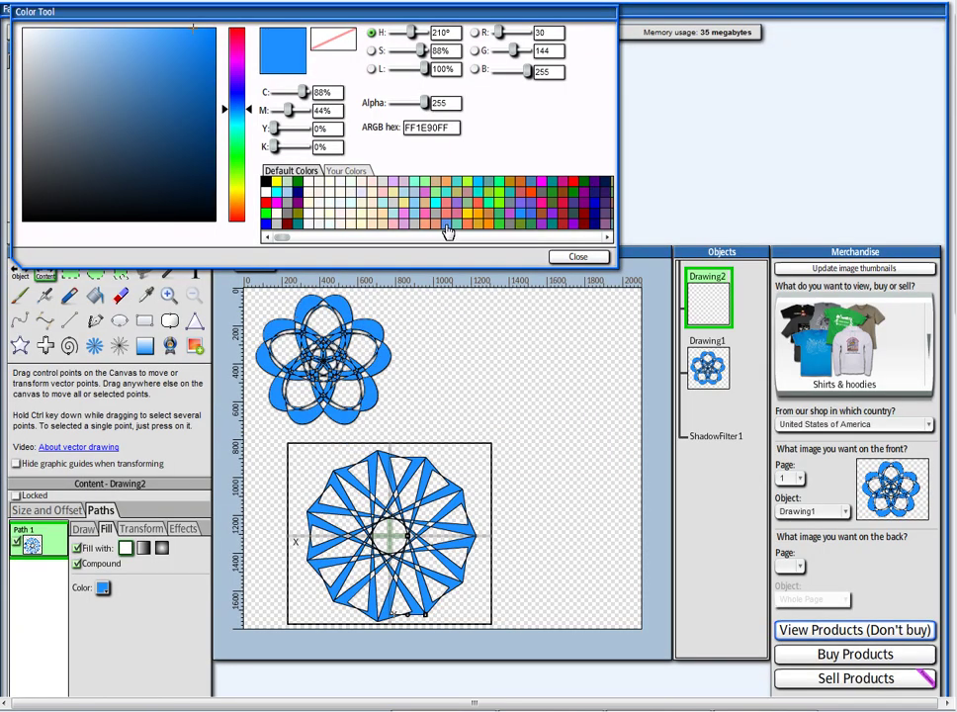
{"action": "left_click", "coordinate": [468, 227]}
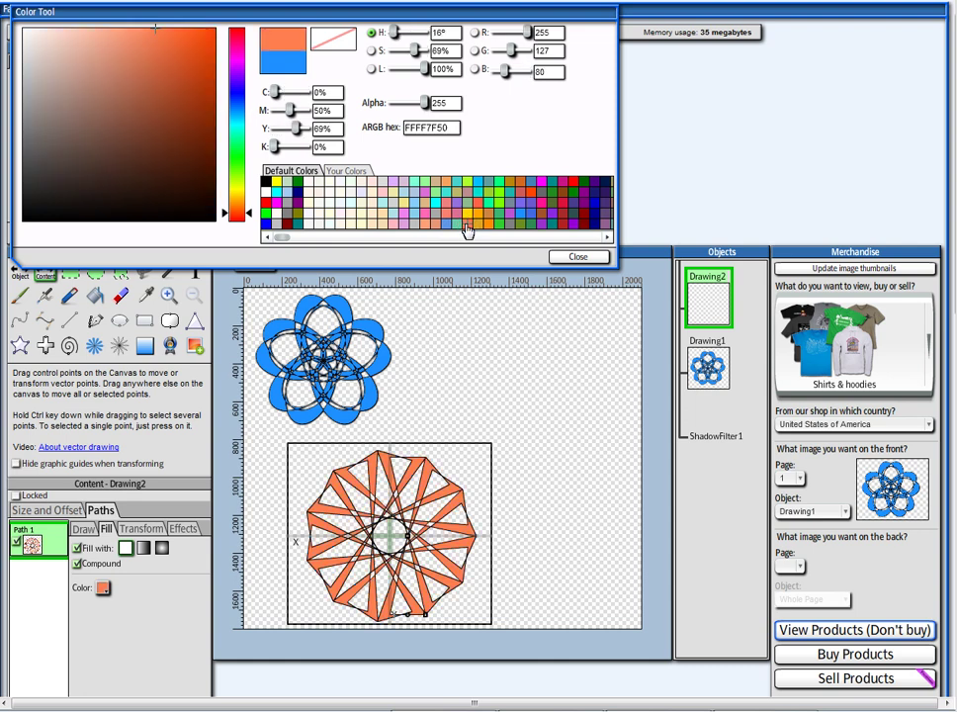
{"action": "left_click", "coordinate": [578, 257]}
{"action": "scroll", "coordinate": [293, 396], "scroll_direction": "down", "scroll_amount": 2}
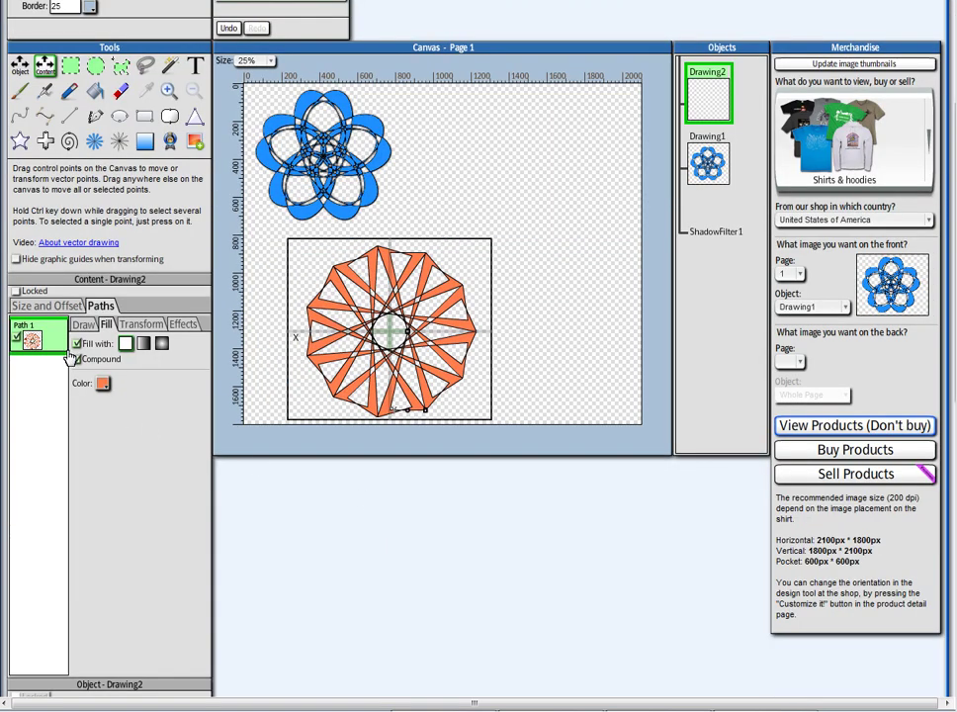
{"action": "left_click", "coordinate": [79, 328]}
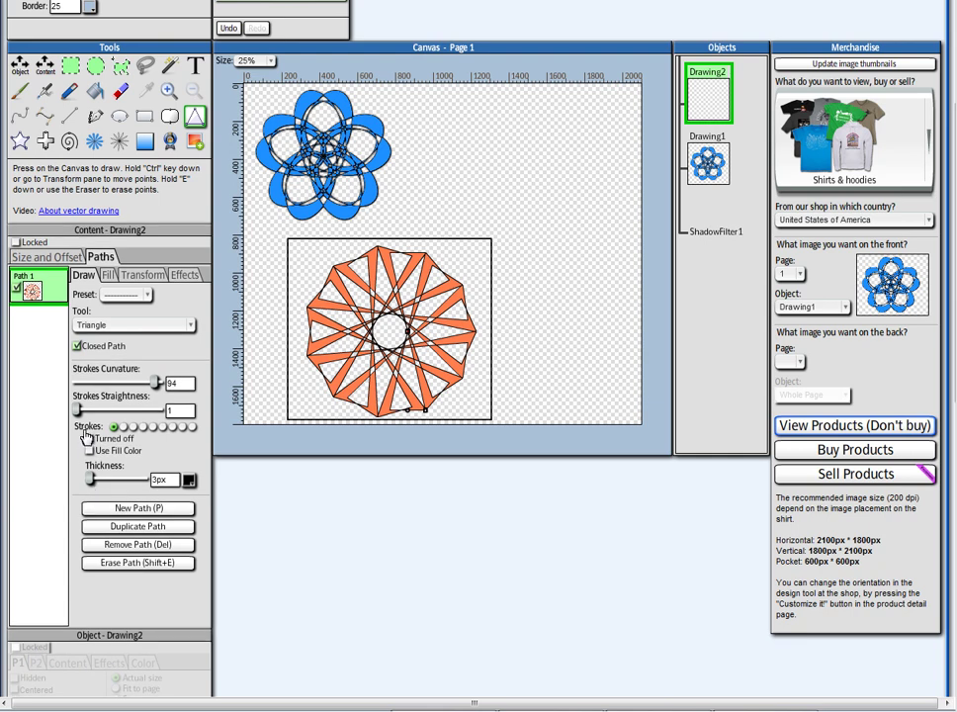
{"action": "left_click", "coordinate": [90, 451]}
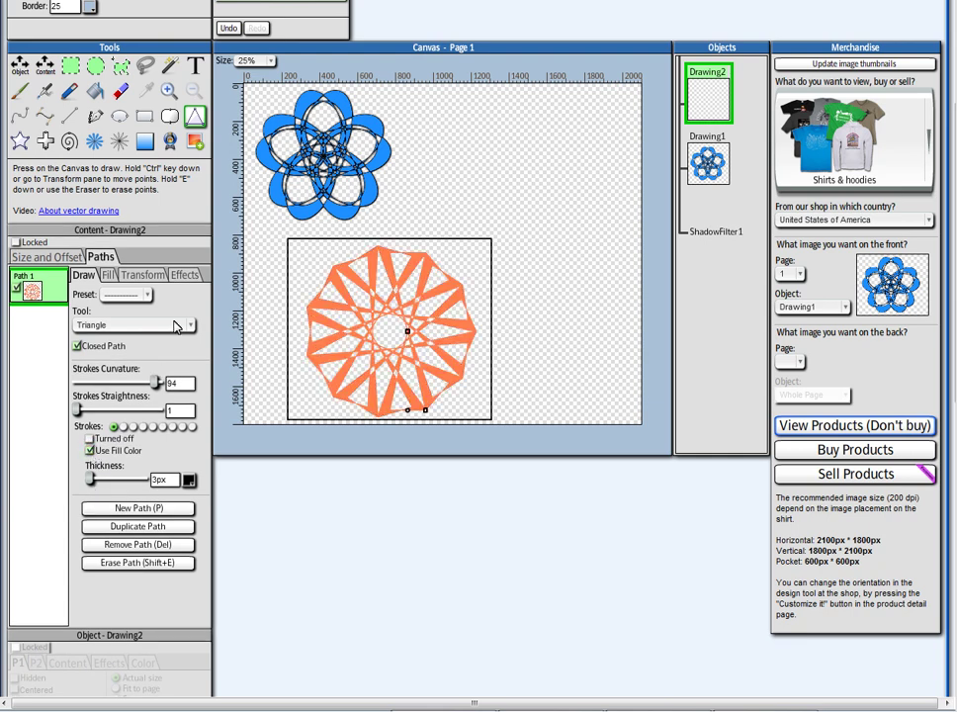
Apply the ShadowFilter1 drop shadow to the orange rosette.
{"action": "left_click", "coordinate": [183, 283]}
{"action": "left_click", "coordinate": [111, 456]}
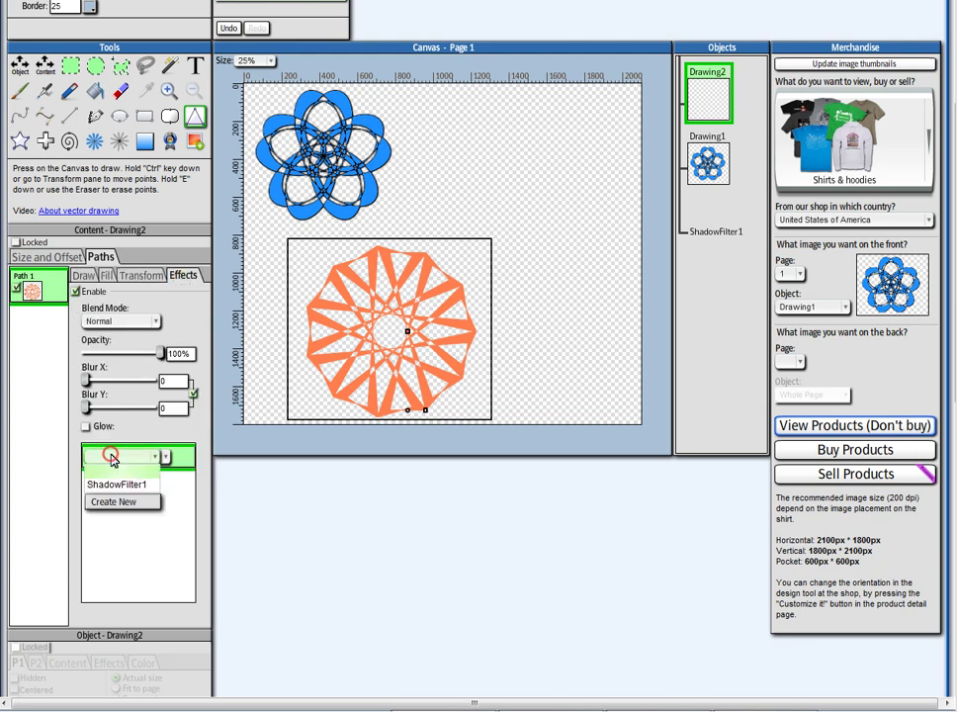
{"action": "left_click", "coordinate": [114, 485]}
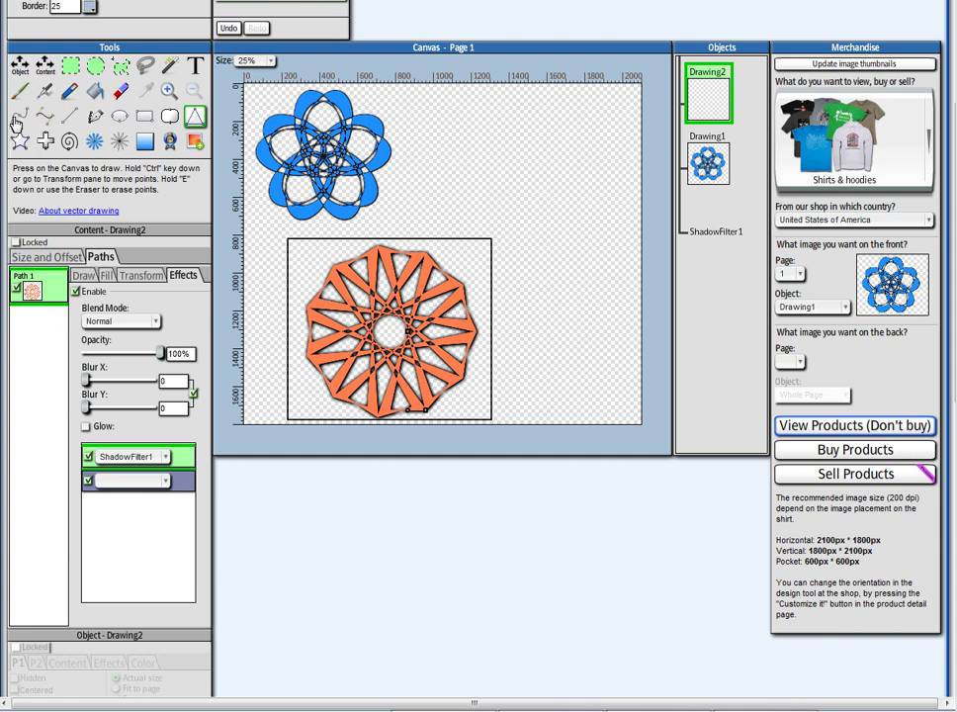
{"action": "left_click", "coordinate": [22, 68]}
Move the orange rosette top-right to 960px, 108px and enlarge the blue rosette to 1124×940px.
{"action": "left_click", "coordinate": [386, 378]}
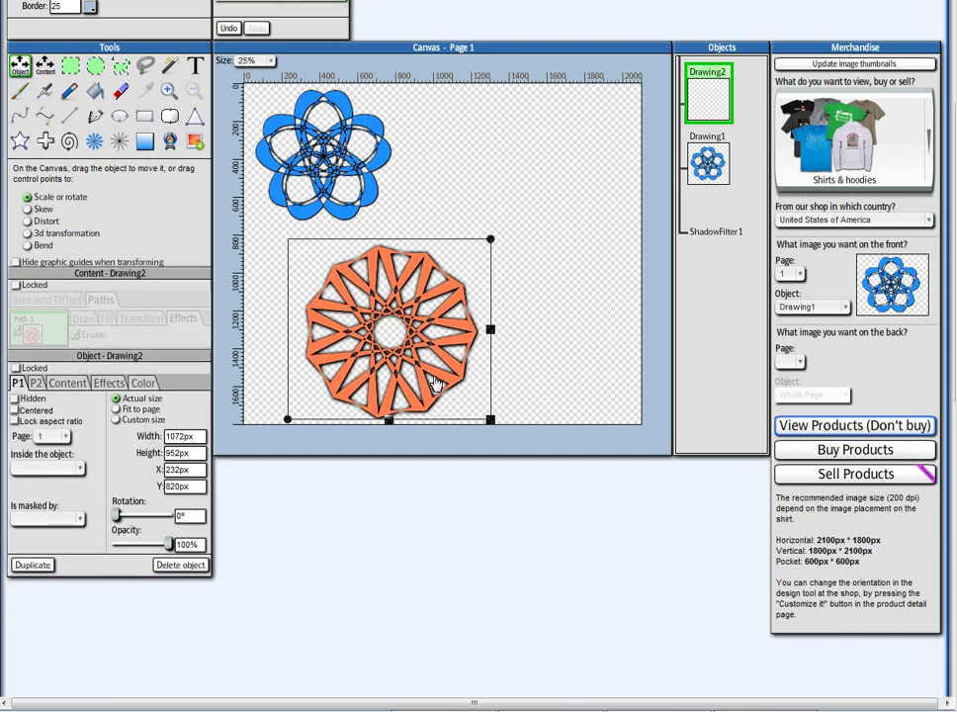
{"action": "mouse_move", "coordinate": [387, 379]}
{"action": "left_mouse_down"}
{"action": "mouse_move", "coordinate": [514, 258]}
{"action": "mouse_move", "coordinate": [490, 229]}
{"action": "mouse_move", "coordinate": [445, 327]}
{"action": "mouse_move", "coordinate": [468, 368]}
{"action": "mouse_move", "coordinate": [451, 346]}
{"action": "mouse_move", "coordinate": [514, 213]}
{"action": "left_mouse_up"}
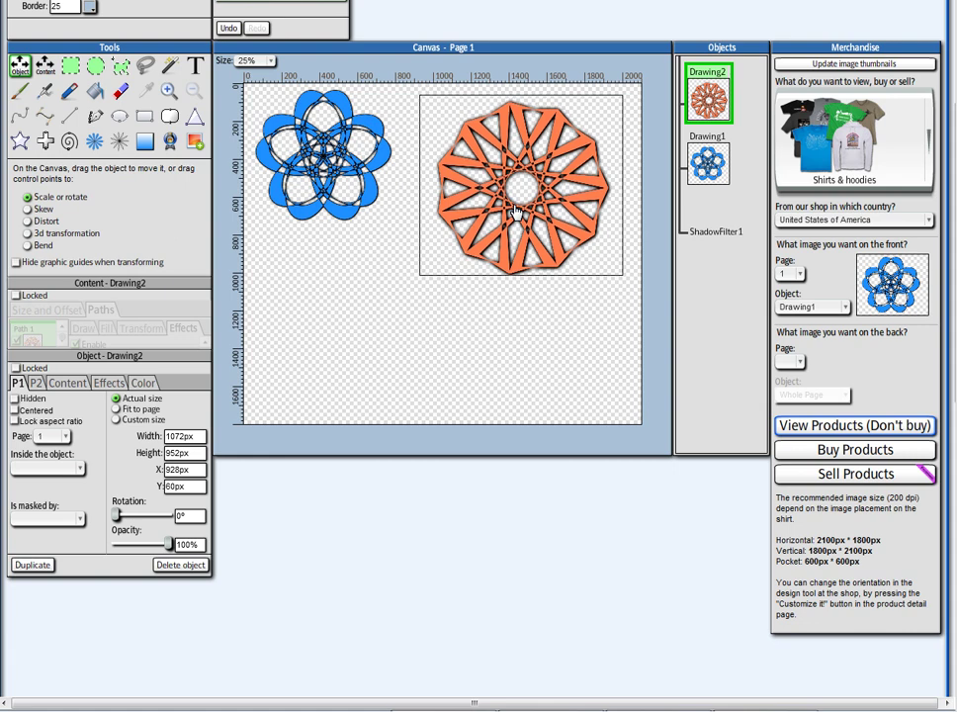
{"action": "left_click_drag", "start_coordinate": [328, 173], "coordinate": [342, 193]}
{"action": "left_click_drag", "start_coordinate": [418, 252], "coordinate": [467, 283]}
{"action": "left_click", "coordinate": [514, 220]}
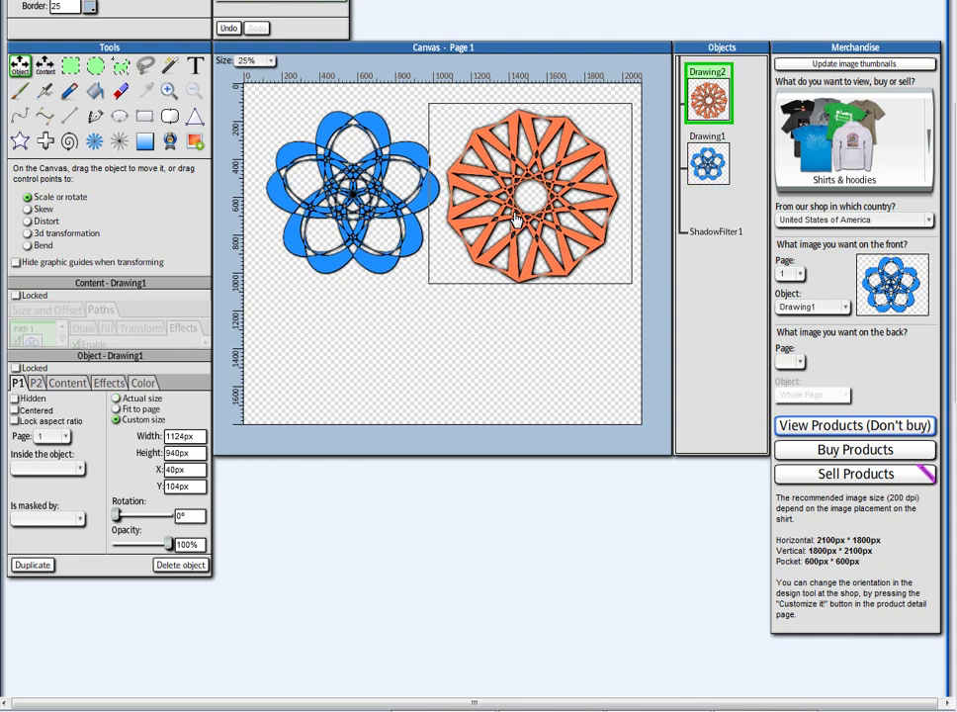
{"action": "left_click_drag", "start_coordinate": [514, 219], "coordinate": [509, 220]}
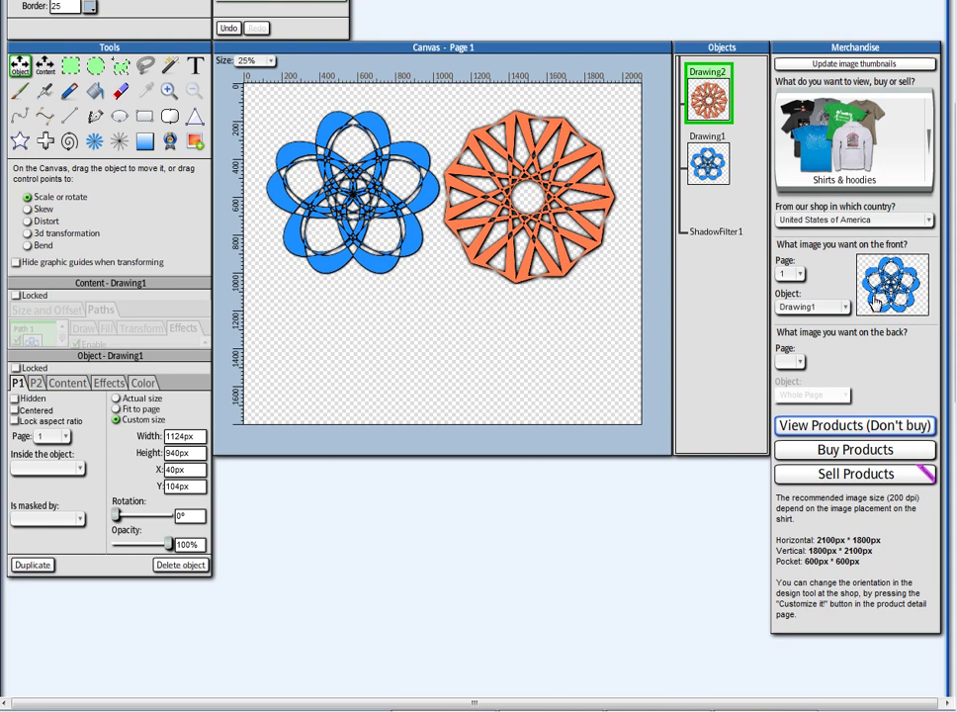
Set page 1's Drawing2 as the shirt's back image and open the Zazzle product preview.
{"action": "left_click", "coordinate": [797, 362]}
{"action": "left_click", "coordinate": [788, 380]}
{"action": "left_click", "coordinate": [804, 395]}
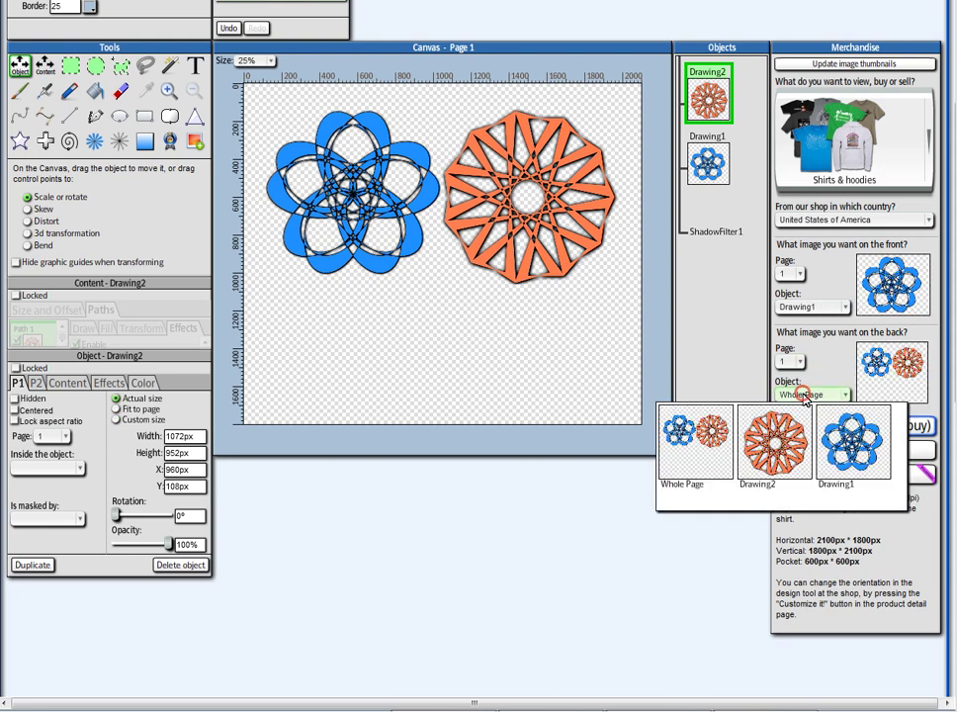
{"action": "left_click", "coordinate": [770, 445]}
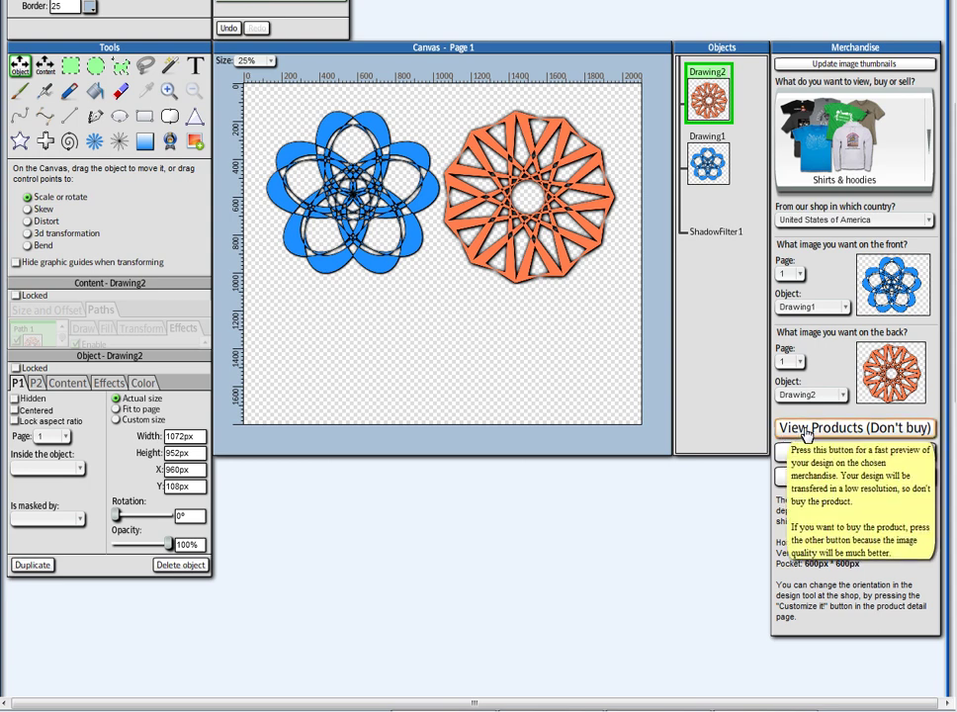
{"action": "left_click", "coordinate": [807, 431]}
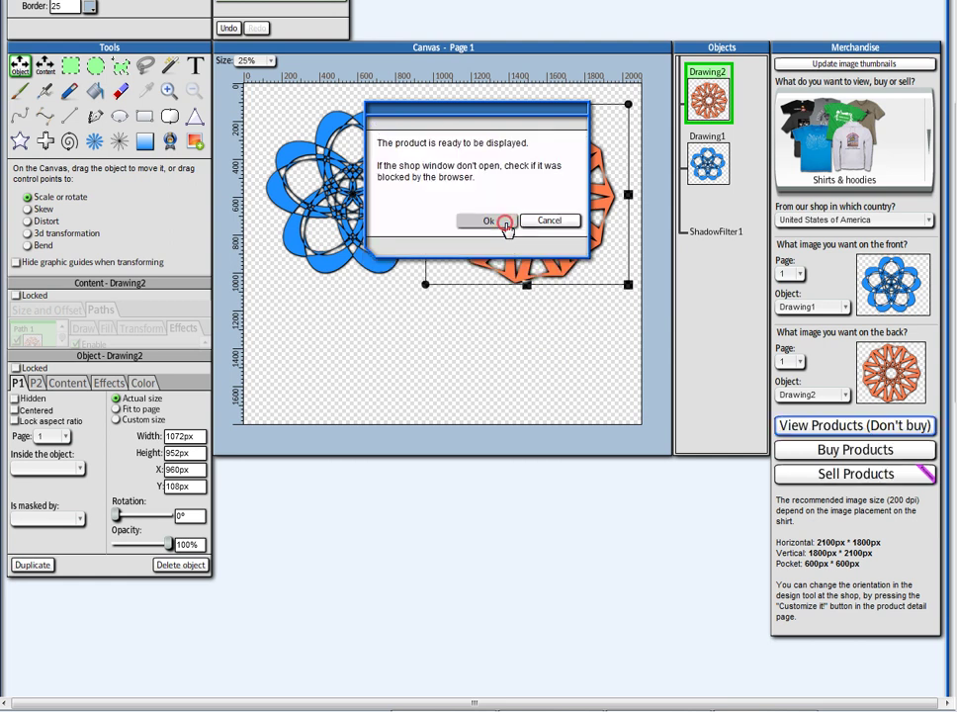
{"action": "left_click", "coordinate": [504, 222]}
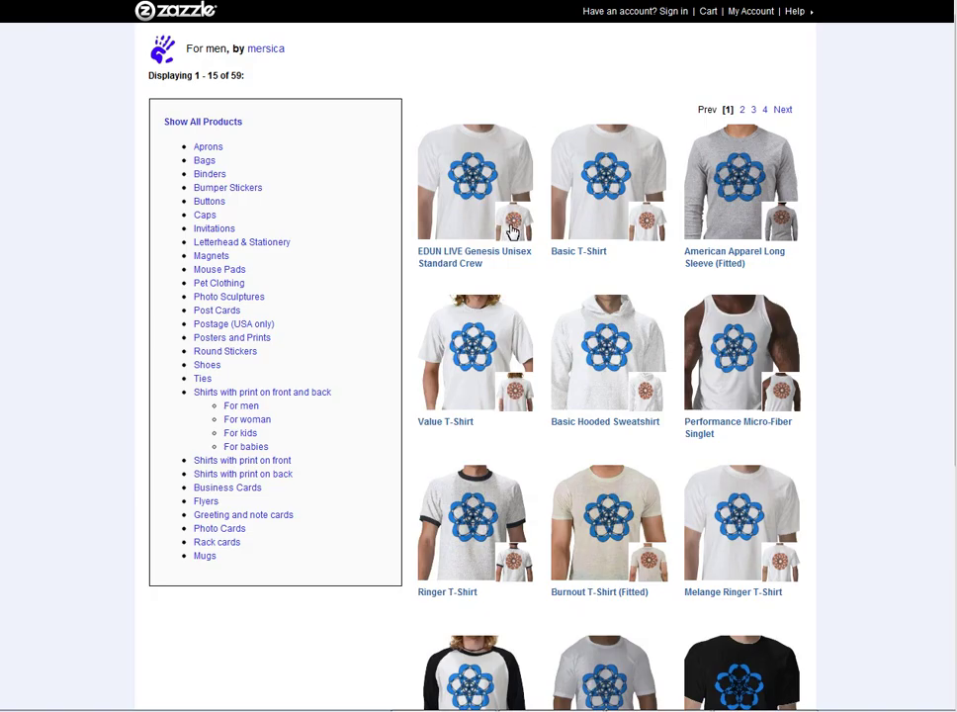
Open the $35.45 Performance Micro-Fiber Singlet and view a model wearing the orange rosette back.
{"action": "mouse_move", "coordinate": [779, 397]}
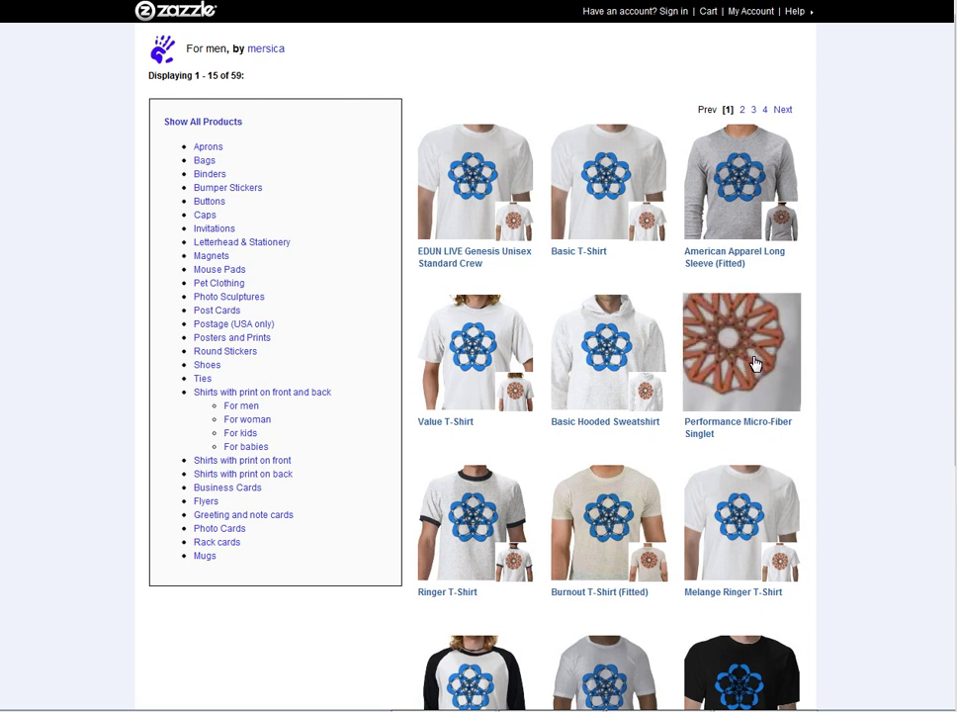
{"action": "left_click", "coordinate": [754, 364]}
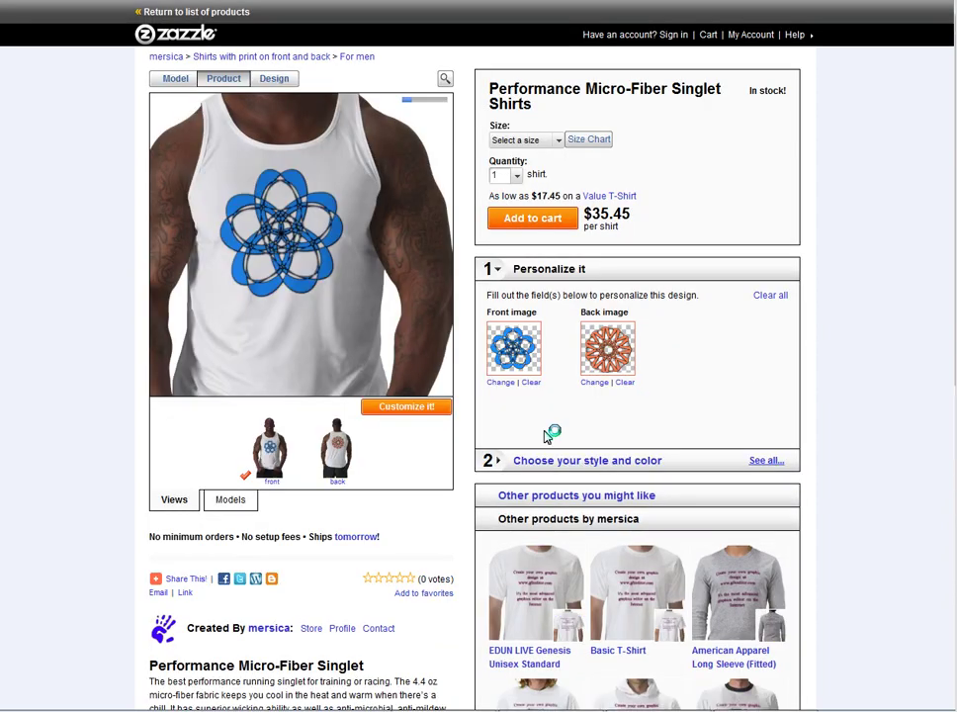
{"action": "left_click", "coordinate": [350, 457]}
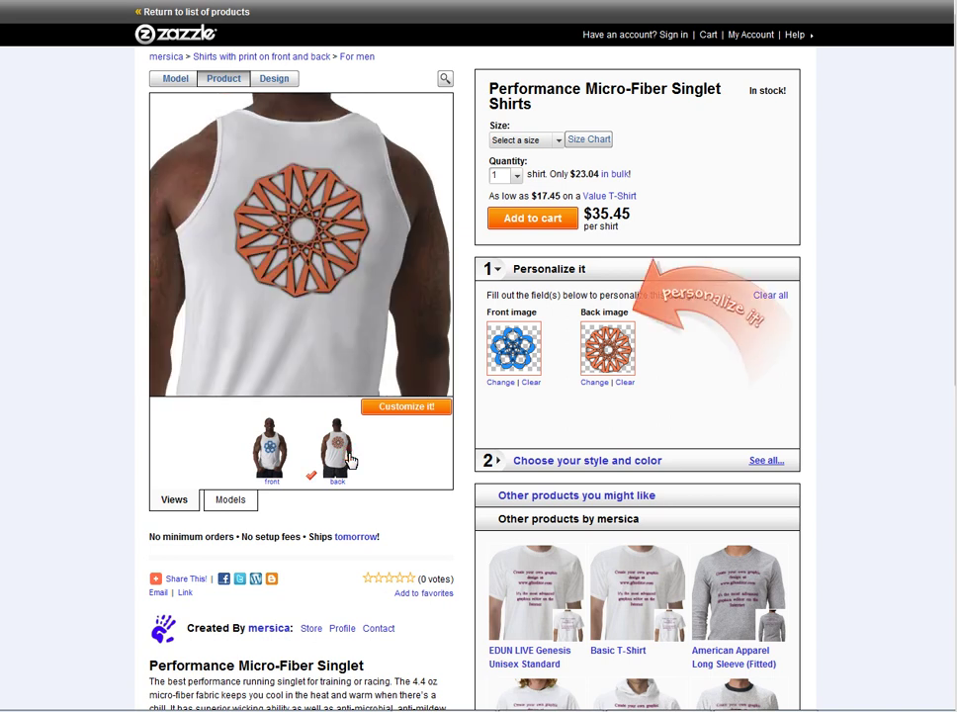
{"action": "left_click", "coordinate": [173, 81]}
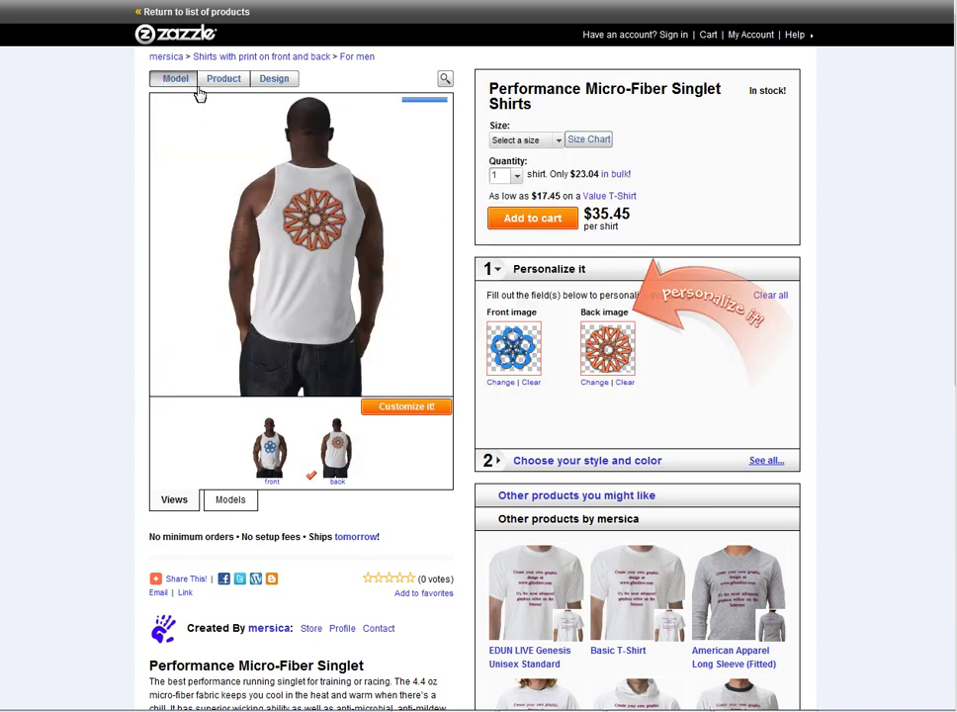